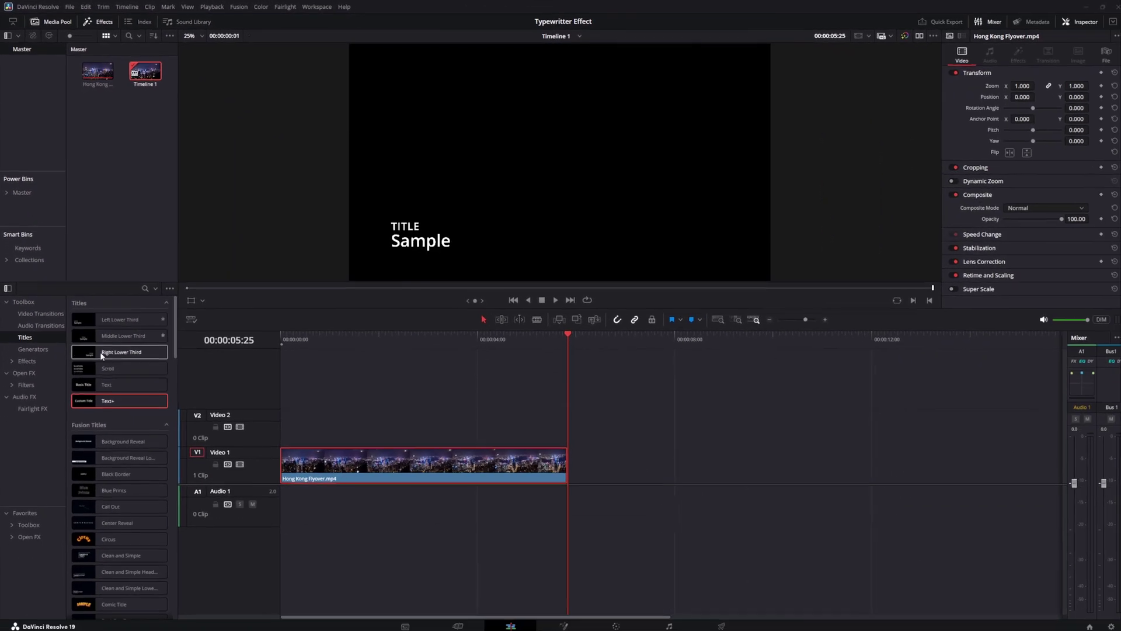
- Add a Text+ title on V2 above the Hong Kong clip, trimmed to end with it
{"action": "left_click_drag", "start_coordinate": [104, 401], "coordinate": [281, 428]}
{"action": "left_click_drag", "start_coordinate": [519, 420], "coordinate": [564, 422]}
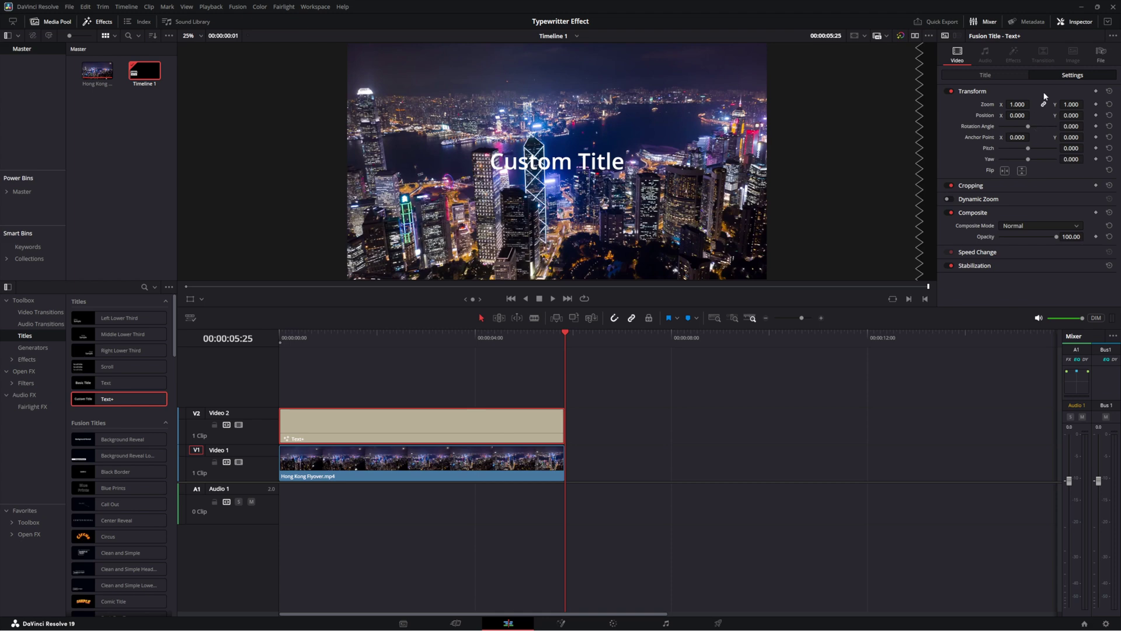
- Replace the title's 'Custom Title' text with 'Hong Kong 2025'
{"action": "left_click", "coordinate": [1012, 72]}
{"action": "left_click", "coordinate": [998, 132]}
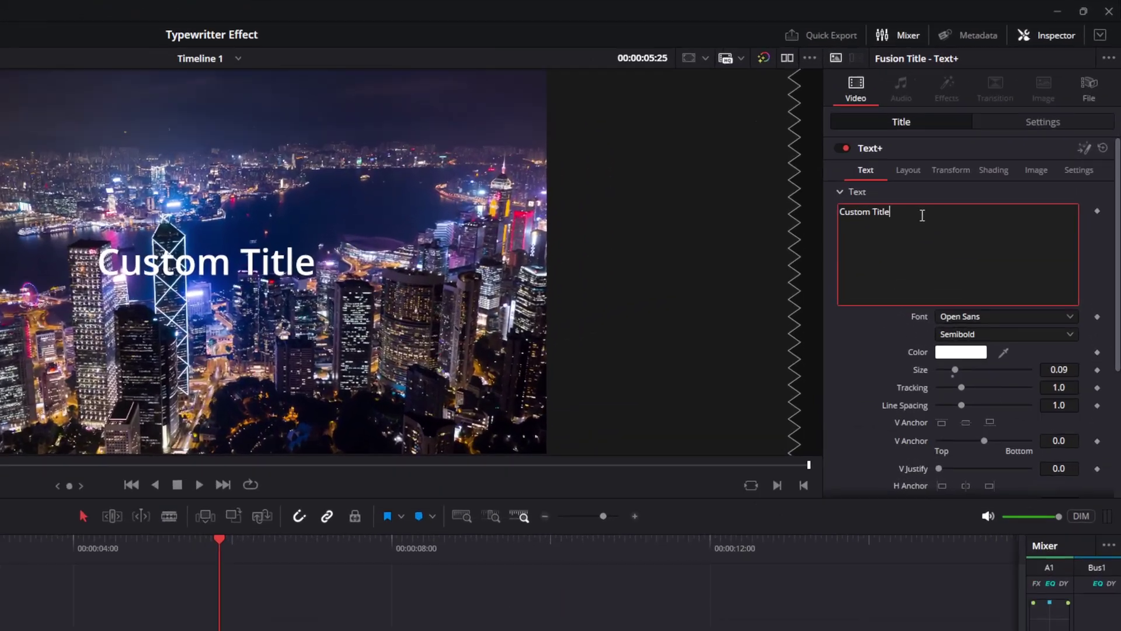
{"action": "left_click_drag", "start_coordinate": [922, 215], "coordinate": [824, 213]}
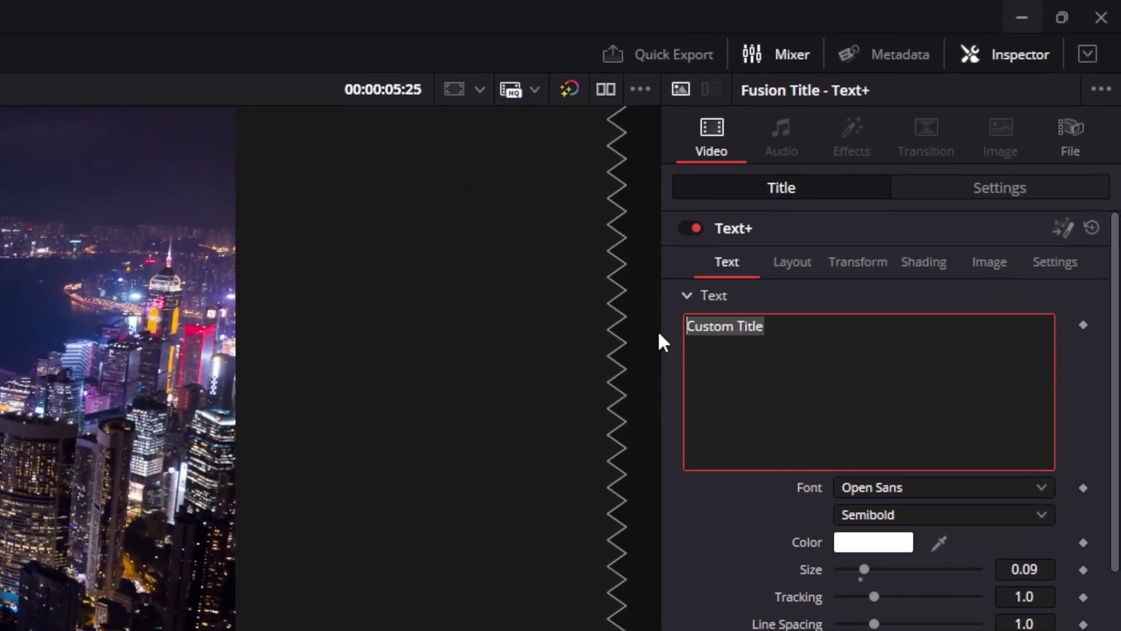
{"action": "type", "text": "Hong Kong 2025"}
- Set the font to Impact, position it top-left at -1376, 773, and save the project
{"action": "left_click", "coordinate": [857, 487]}
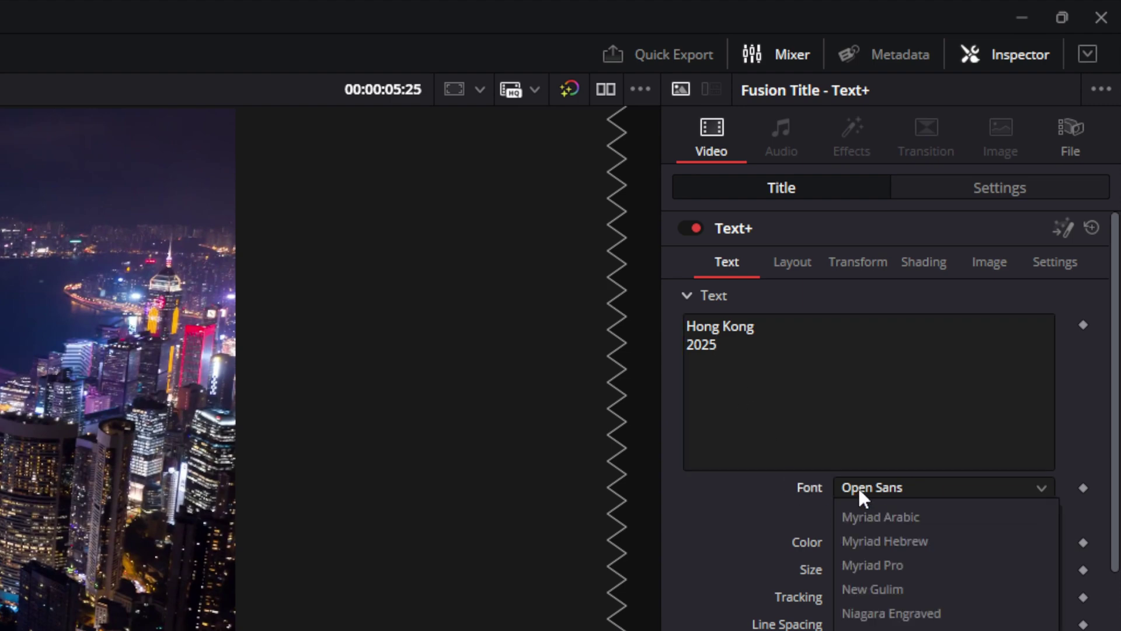
{"action": "type", "text": "impact"}
{"action": "key", "text": "Return"}
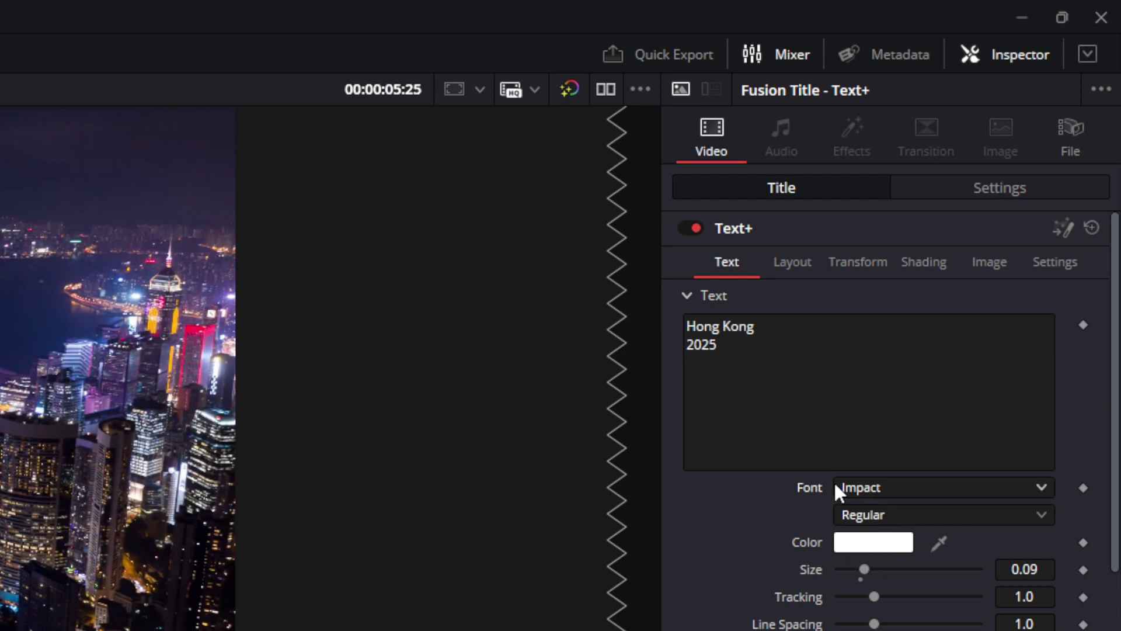
{"action": "left_click", "coordinate": [948, 187]}
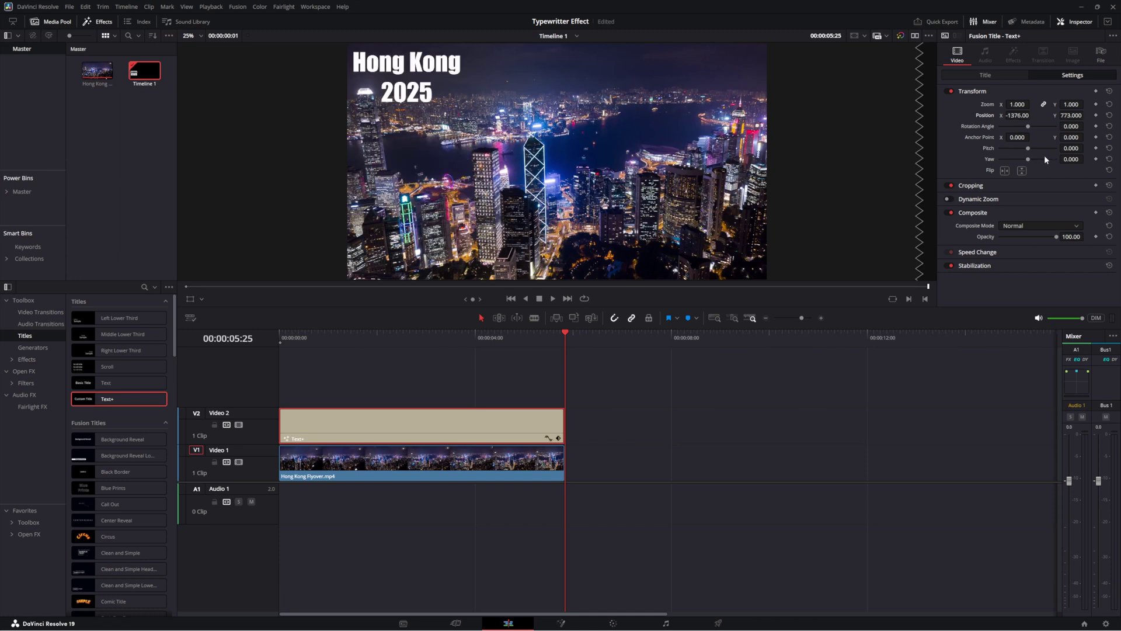
{"action": "key", "text": "ctrl+s"}
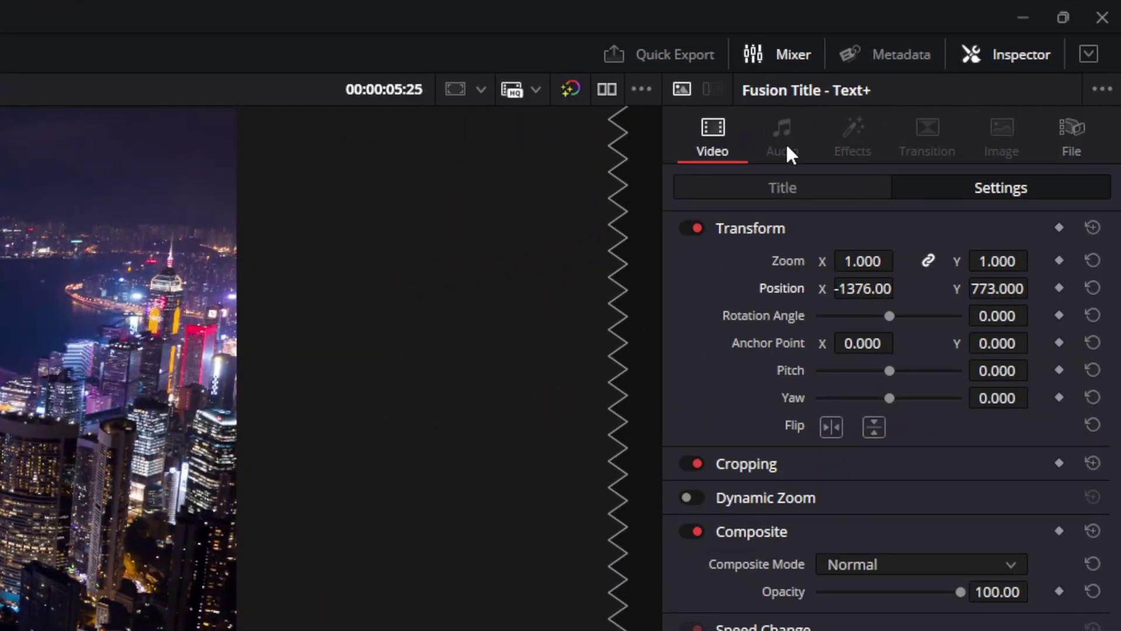
- Drag Write On End to 0.0 and keyframe it at the first frame
{"action": "left_click", "coordinate": [781, 188]}
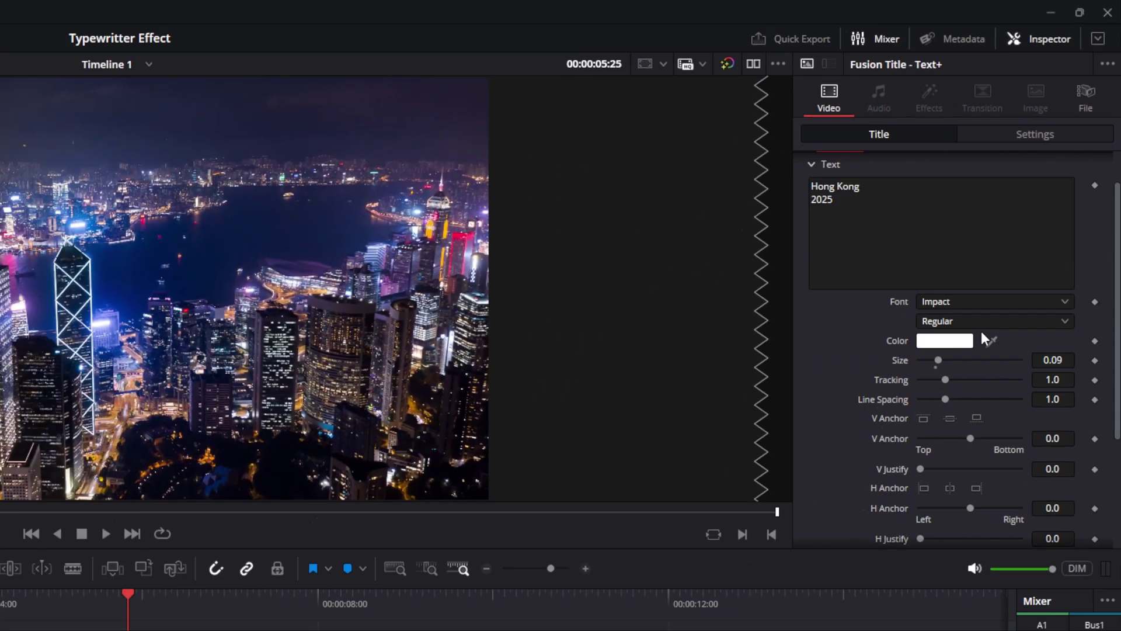
{"action": "scroll", "coordinate": [1013, 244], "scroll_direction": "down", "scroll_amount": 4}
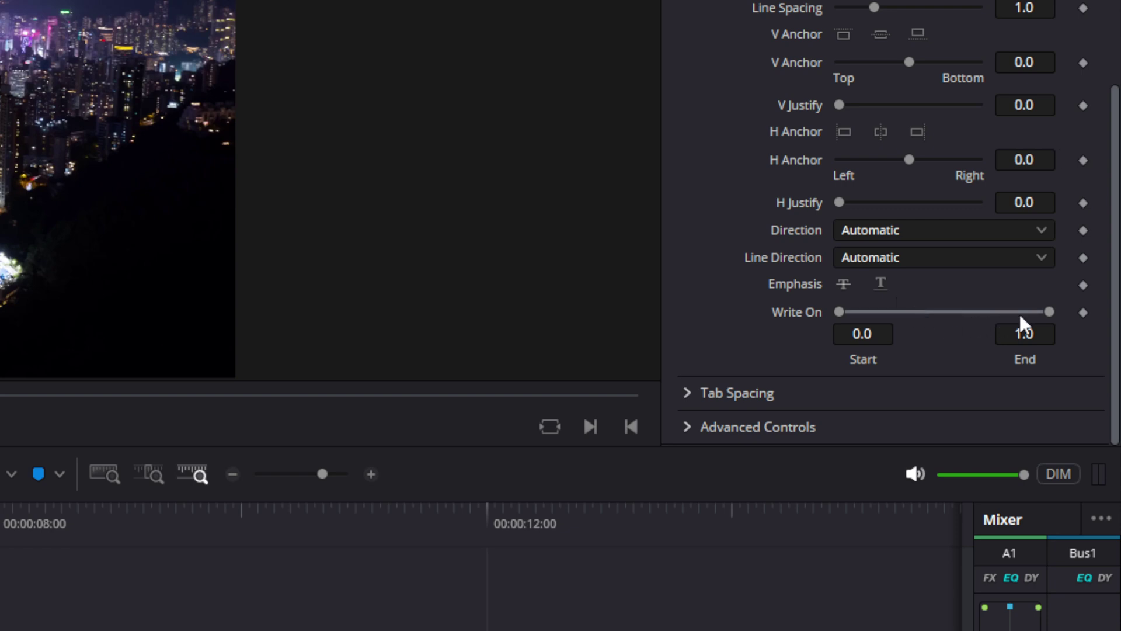
{"action": "left_click_drag", "start_coordinate": [1049, 311], "coordinate": [847, 313]}
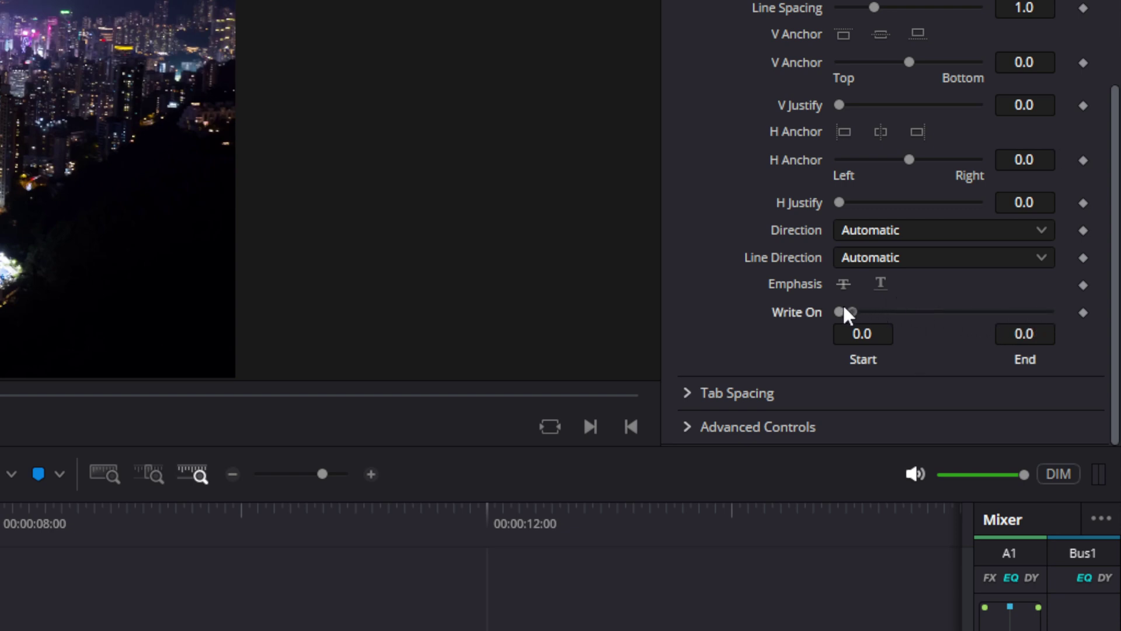
{"action": "left_click", "coordinate": [1084, 312]}
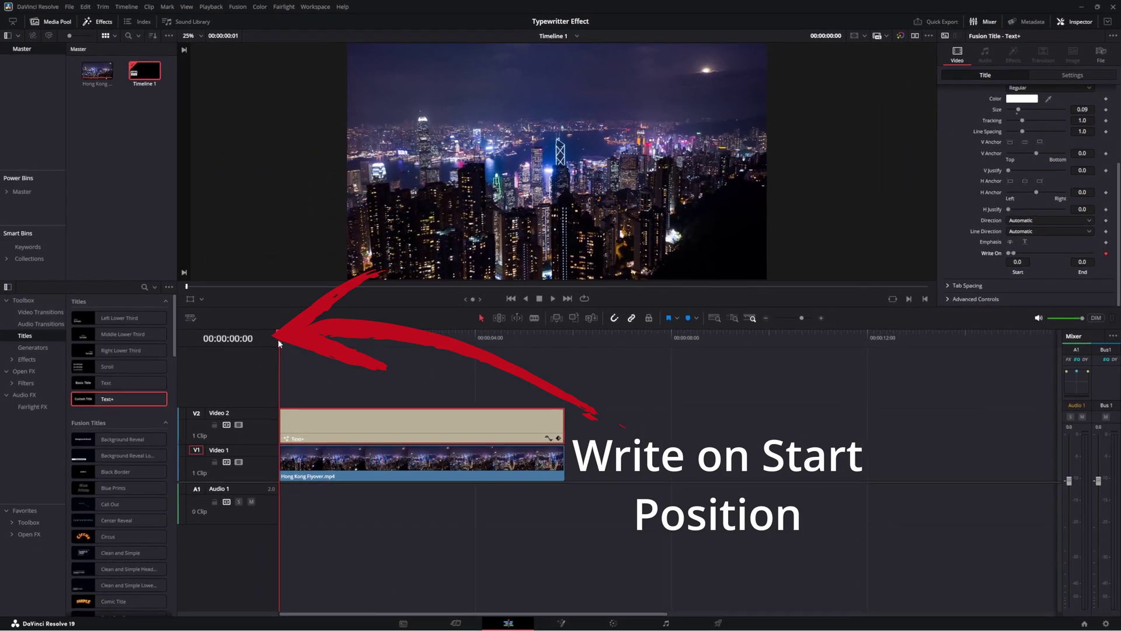
- At 00:00:02:01, keyframe Write On End to 1.0 and replay the typewriter reveal from the start
{"action": "key", "text": "space"}
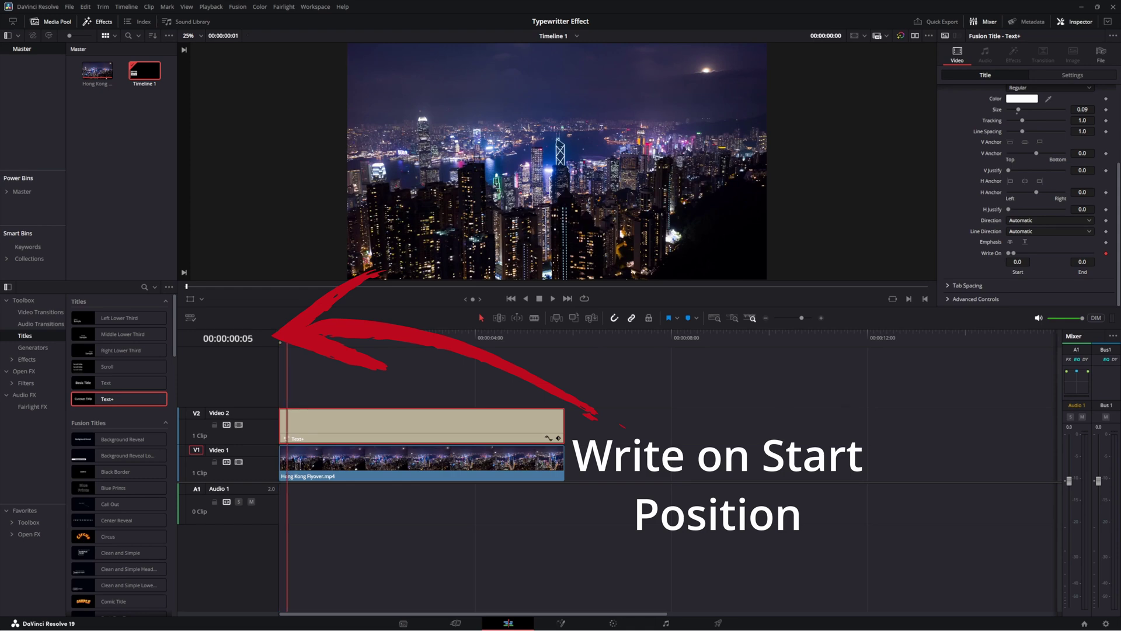
{"action": "left_click_drag", "start_coordinate": [349, 333], "coordinate": [378, 333]}
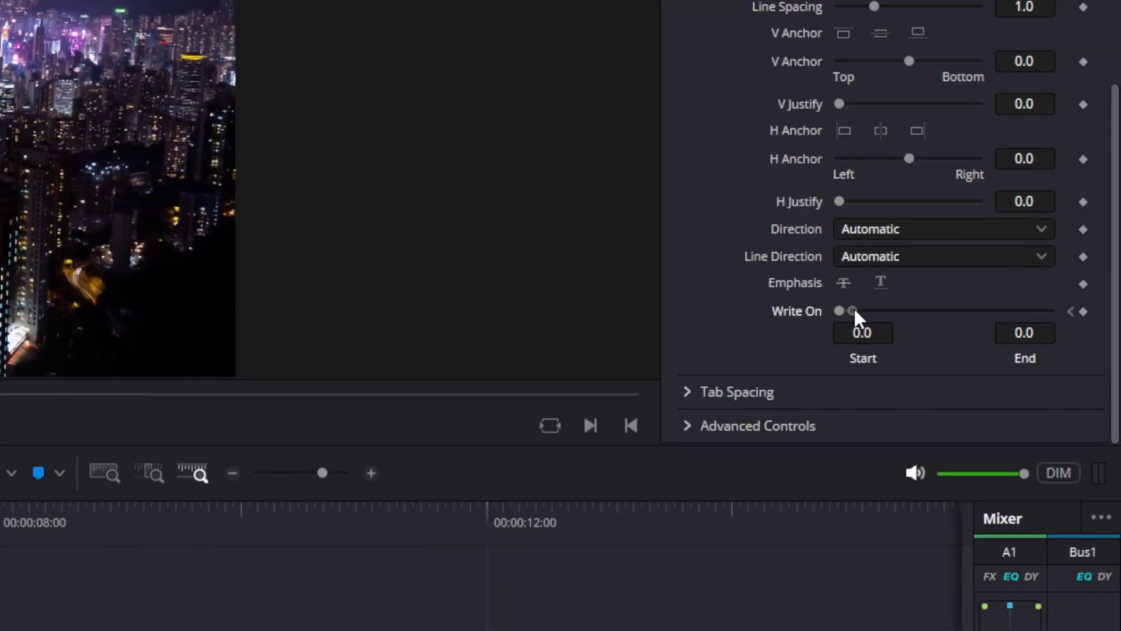
{"action": "left_click_drag", "start_coordinate": [995, 259], "coordinate": [1053, 259]}
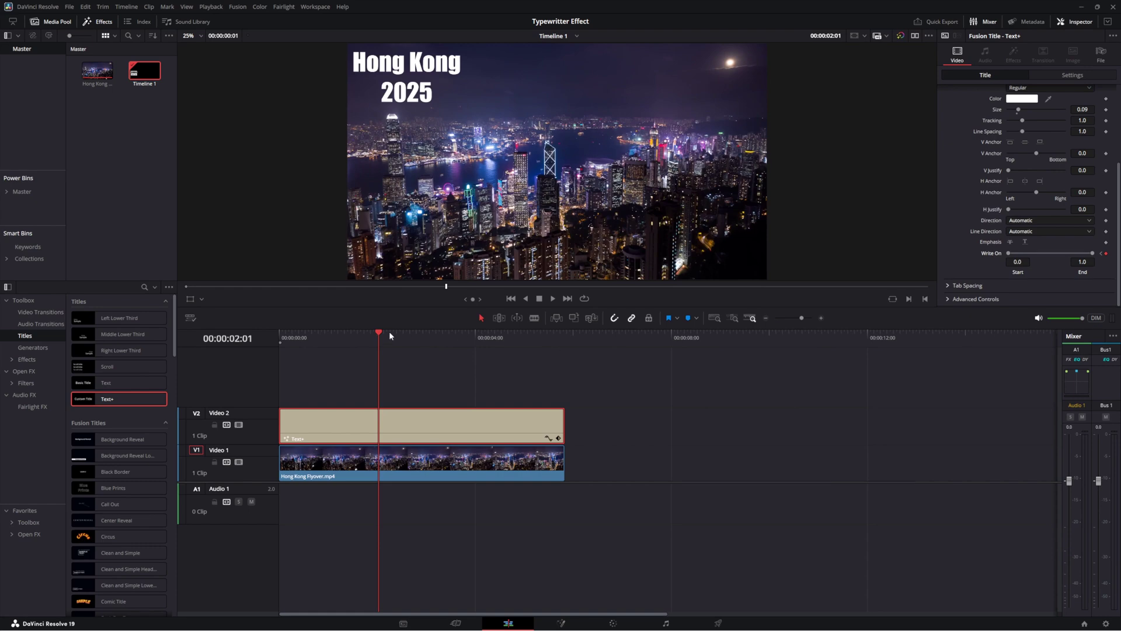
{"action": "left_click_drag", "start_coordinate": [377, 333], "coordinate": [280, 334]}
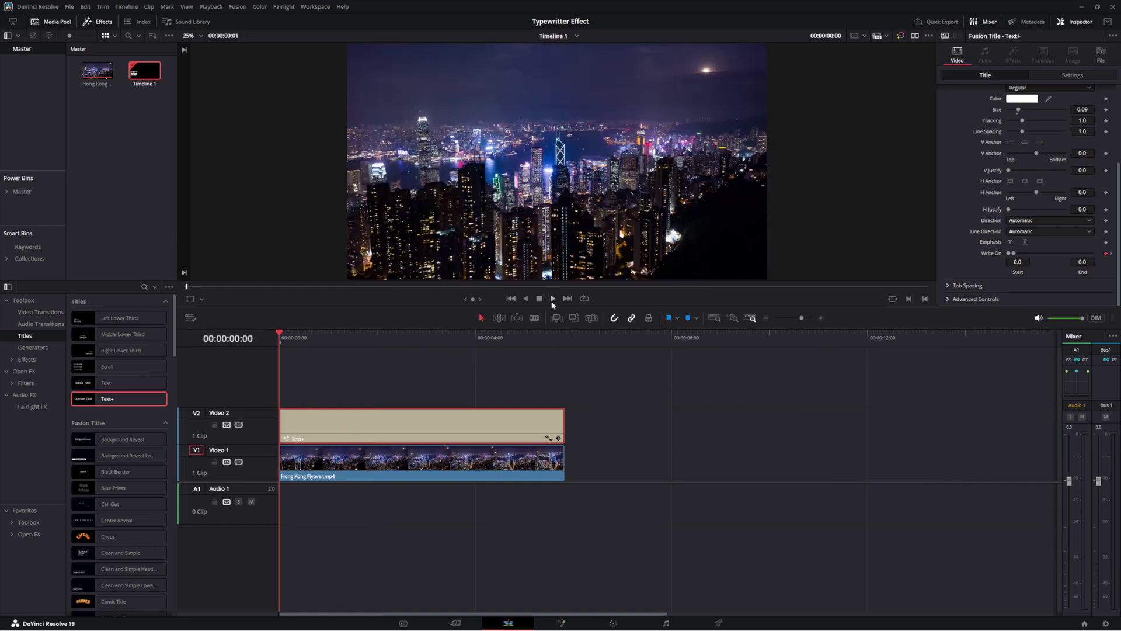
{"action": "left_click", "coordinate": [554, 299]}
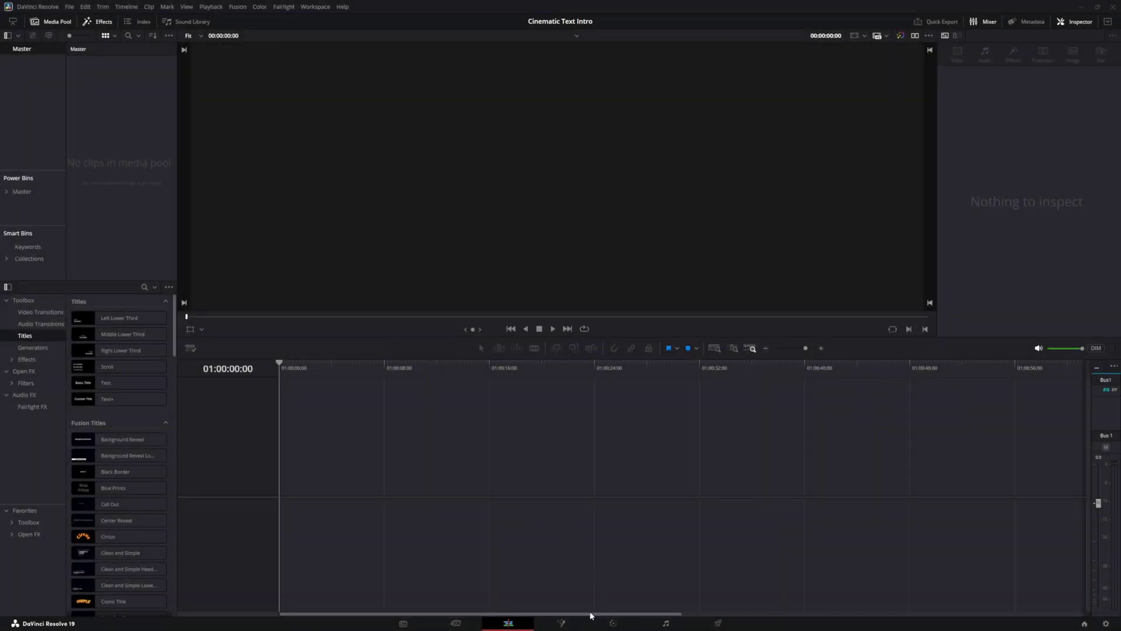
- On the Fusion page, add a Text node reading 'Cinematic Text' in Segoe Print, sized about 0.23
{"action": "left_click", "coordinate": [562, 625]}
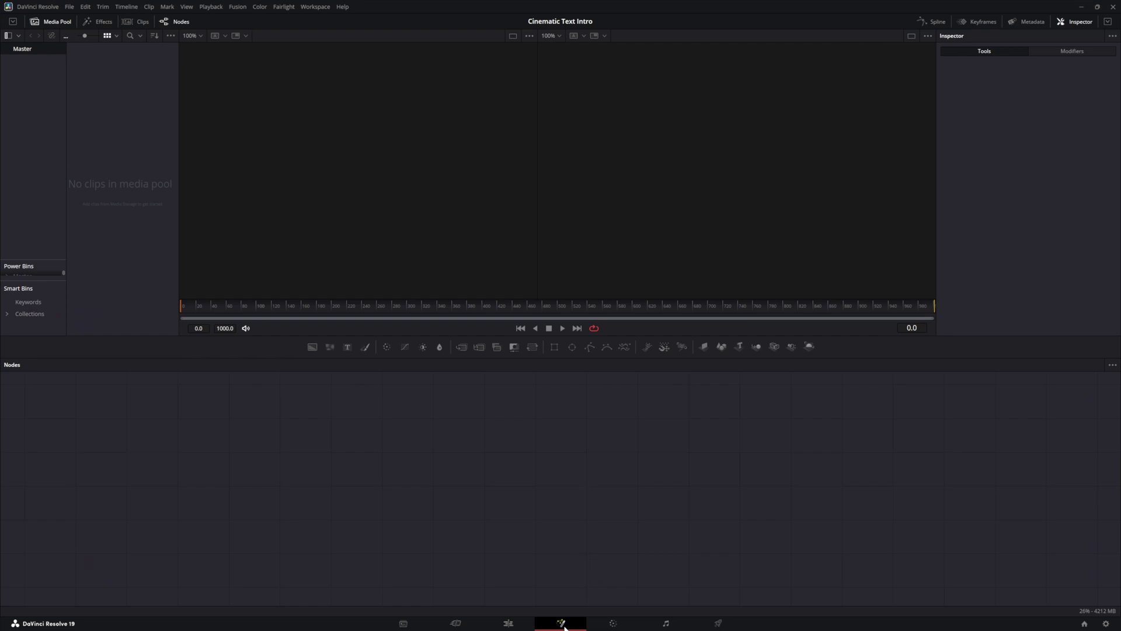
{"action": "left_click_drag", "start_coordinate": [347, 347], "coordinate": [335, 465]}
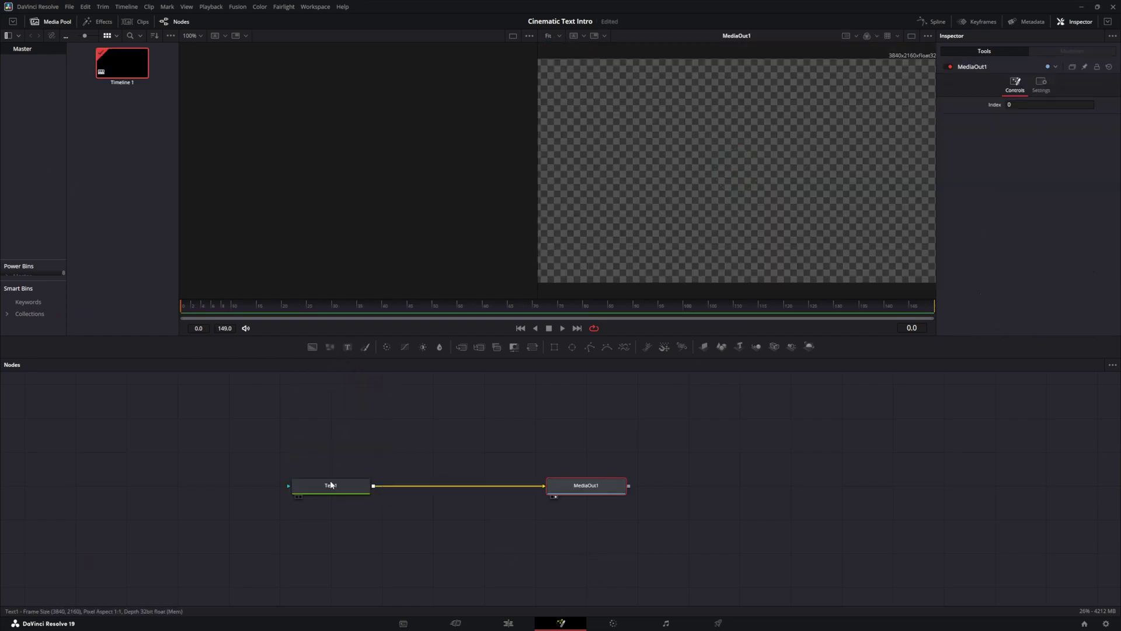
{"action": "left_click", "coordinate": [1015, 156]}
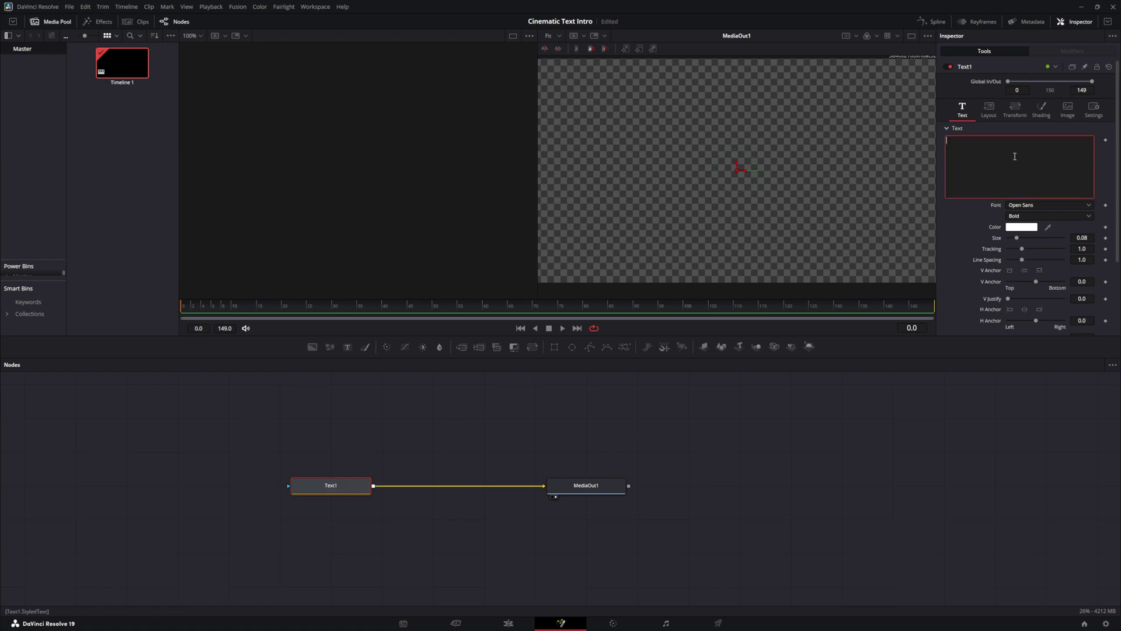
{"action": "type", "text": "Cinematic Text"}
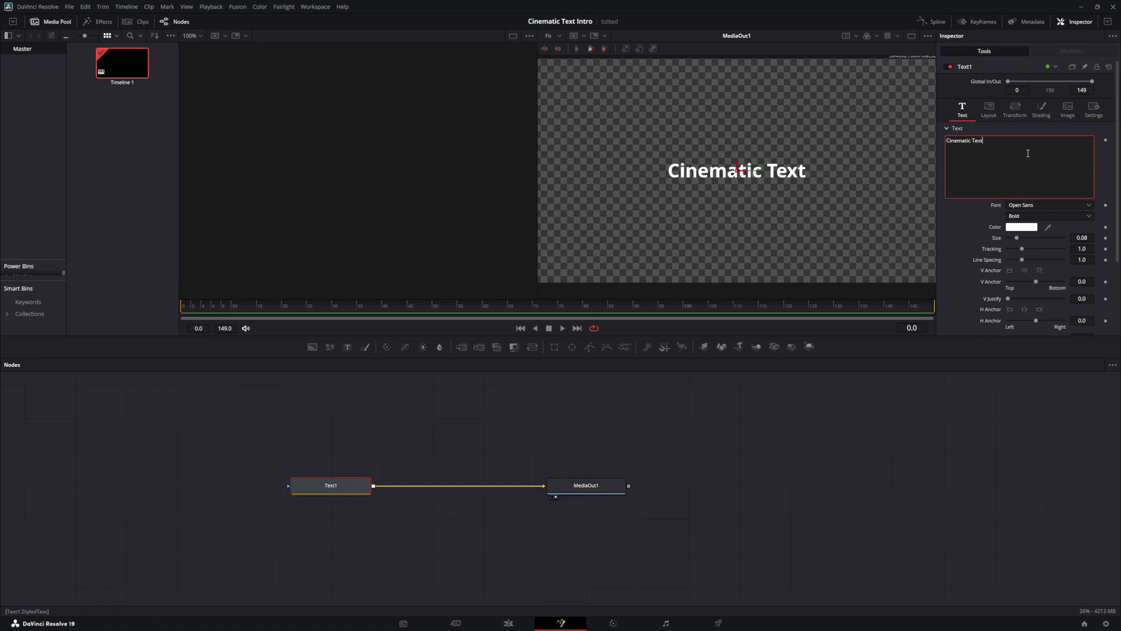
{"action": "left_click_drag", "start_coordinate": [1083, 237], "coordinate": [1117, 237]}
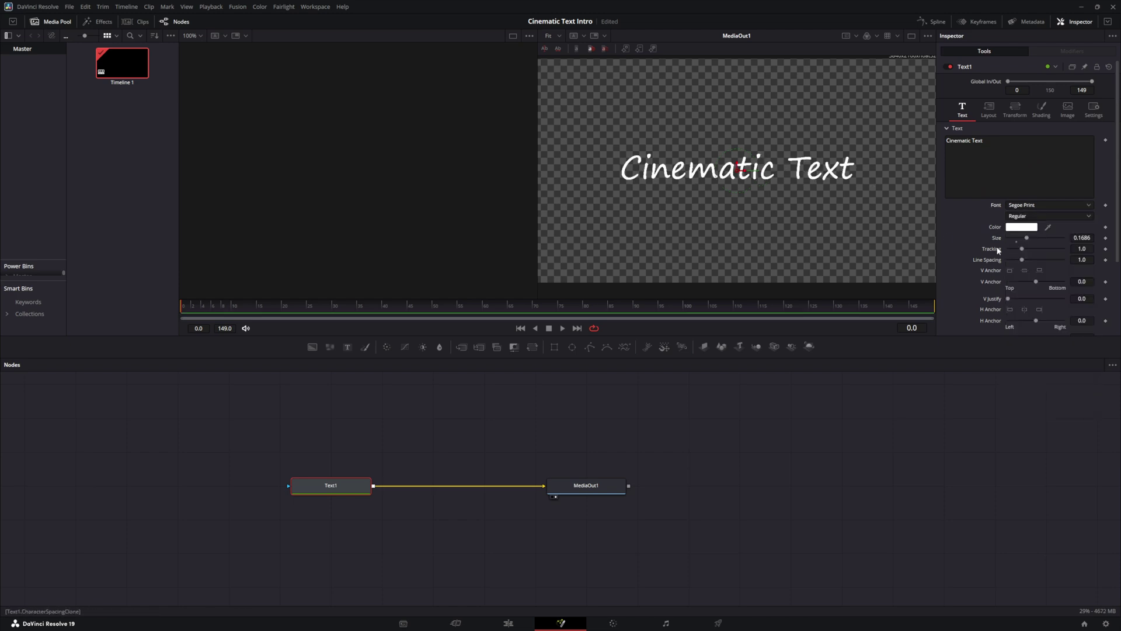
{"action": "left_click_drag", "start_coordinate": [1087, 237], "coordinate": [1104, 237]}
- Attach a Follower modifier to Text1's text
{"action": "left_click", "coordinate": [1019, 151]}
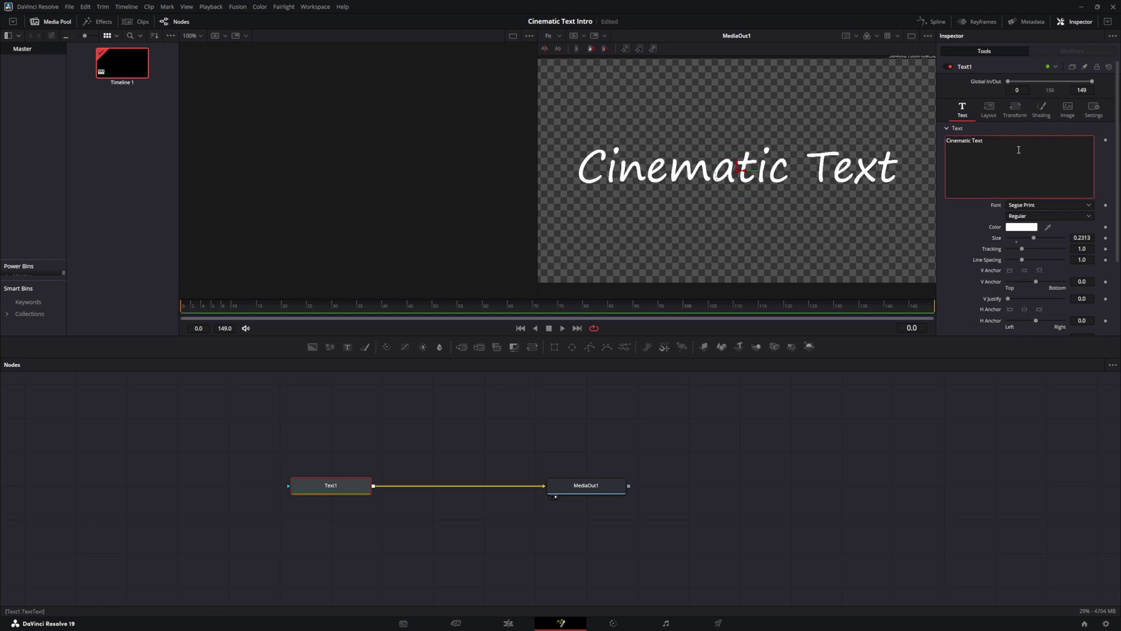
{"action": "right_click", "coordinate": [1019, 150]}
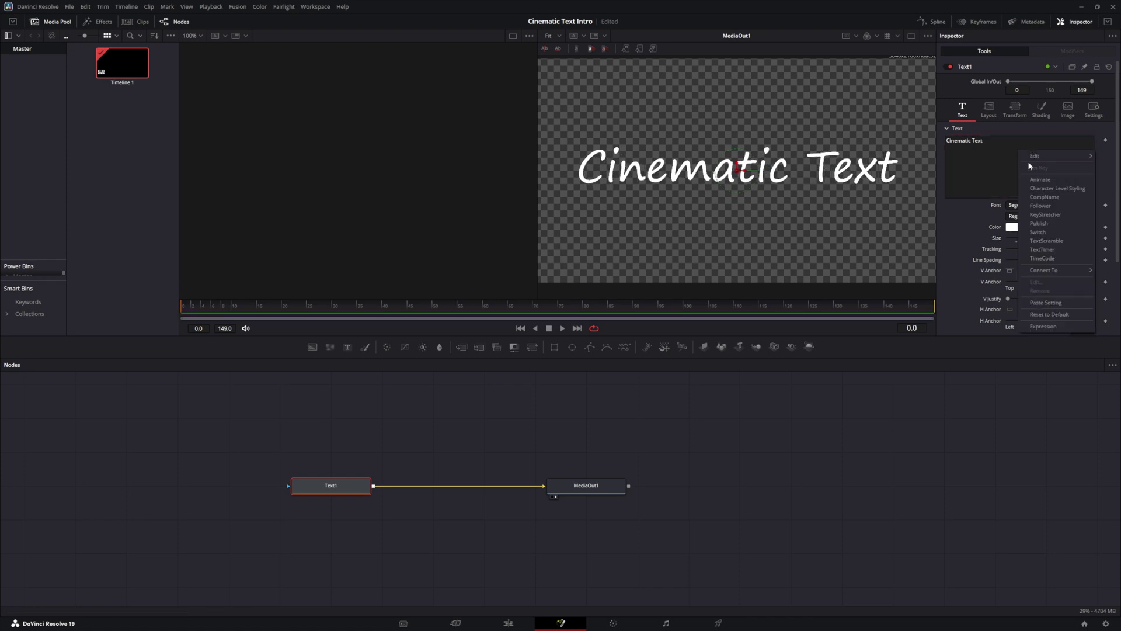
{"action": "left_click", "coordinate": [1040, 206]}
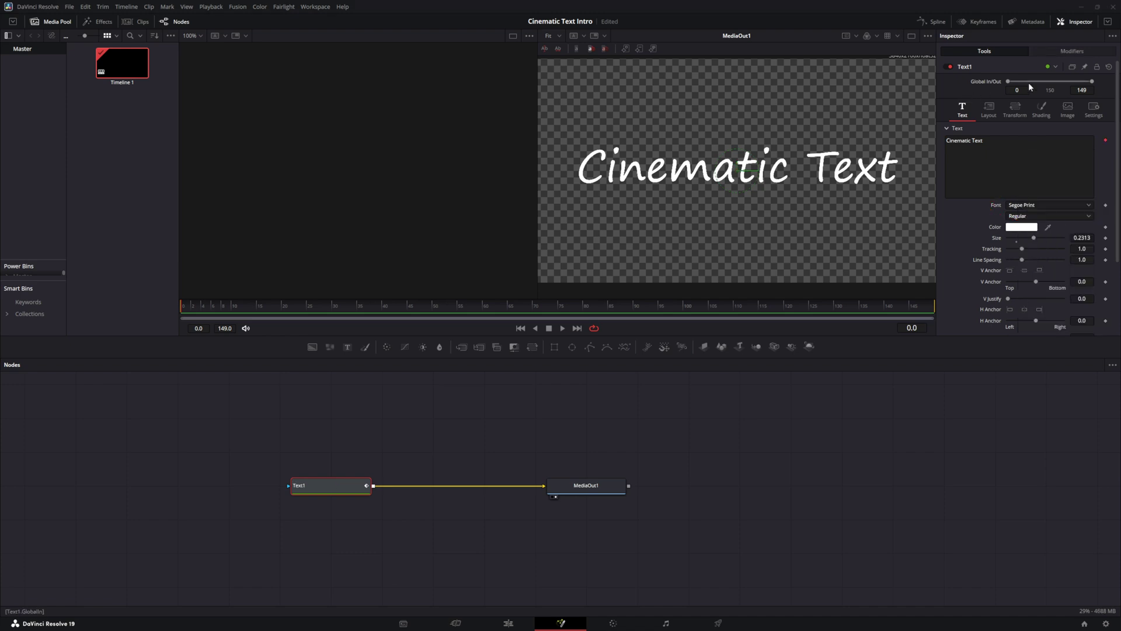
- Set the Follower order to Random But One by One with a delay of 2
{"action": "left_click", "coordinate": [1070, 53]}
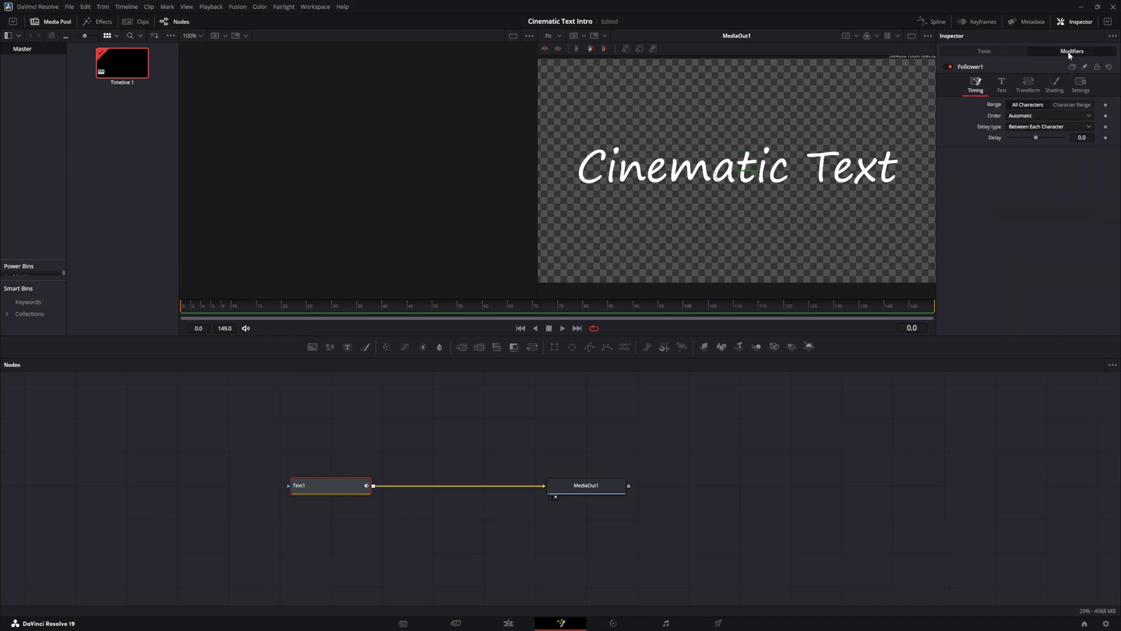
{"action": "left_click", "coordinate": [1035, 116]}
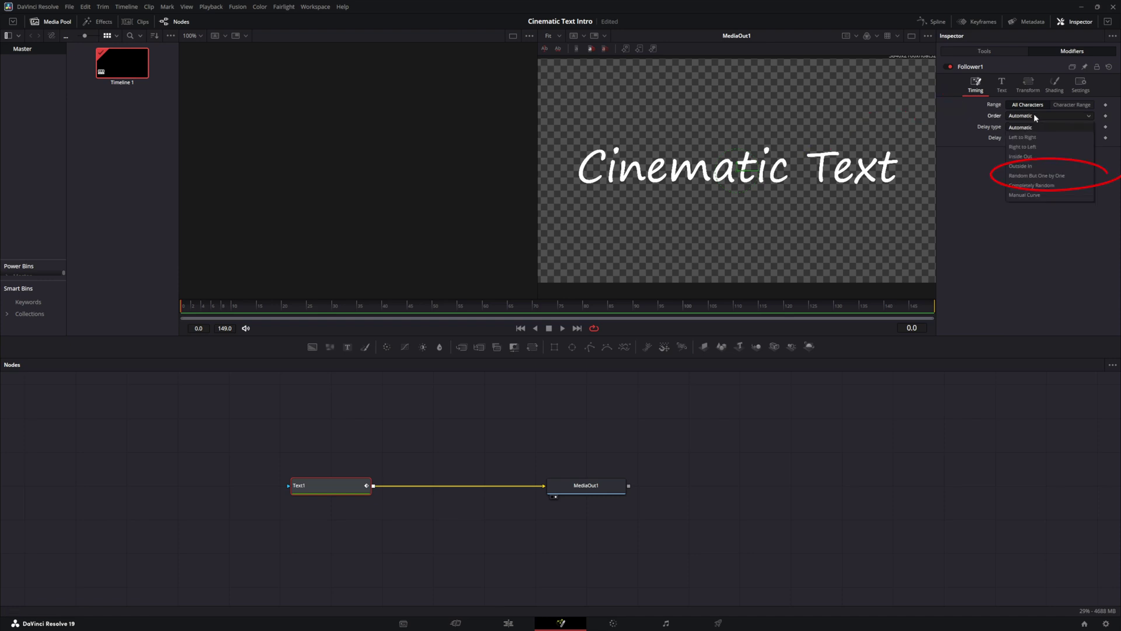
{"action": "left_click", "coordinate": [1041, 175]}
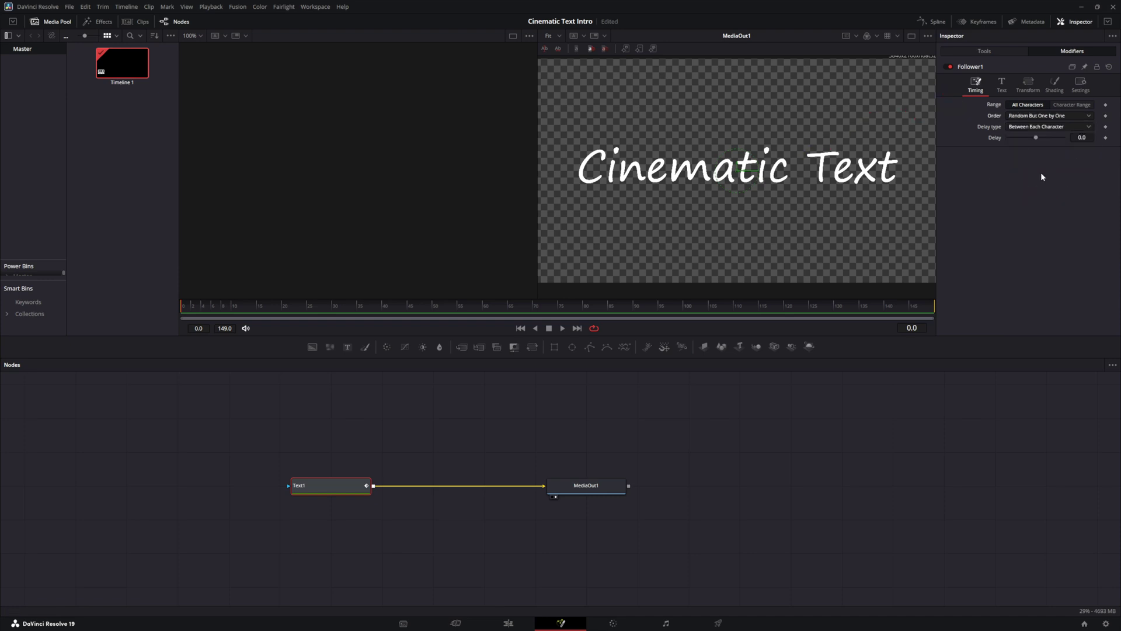
{"action": "left_click", "coordinate": [1087, 138]}
{"action": "type", "text": "2"}
{"action": "key", "text": "Return"}
- Keyframe Softness X and Y at 20 at the start and back to 0 at frame 45
{"action": "left_click", "coordinate": [1056, 85]}
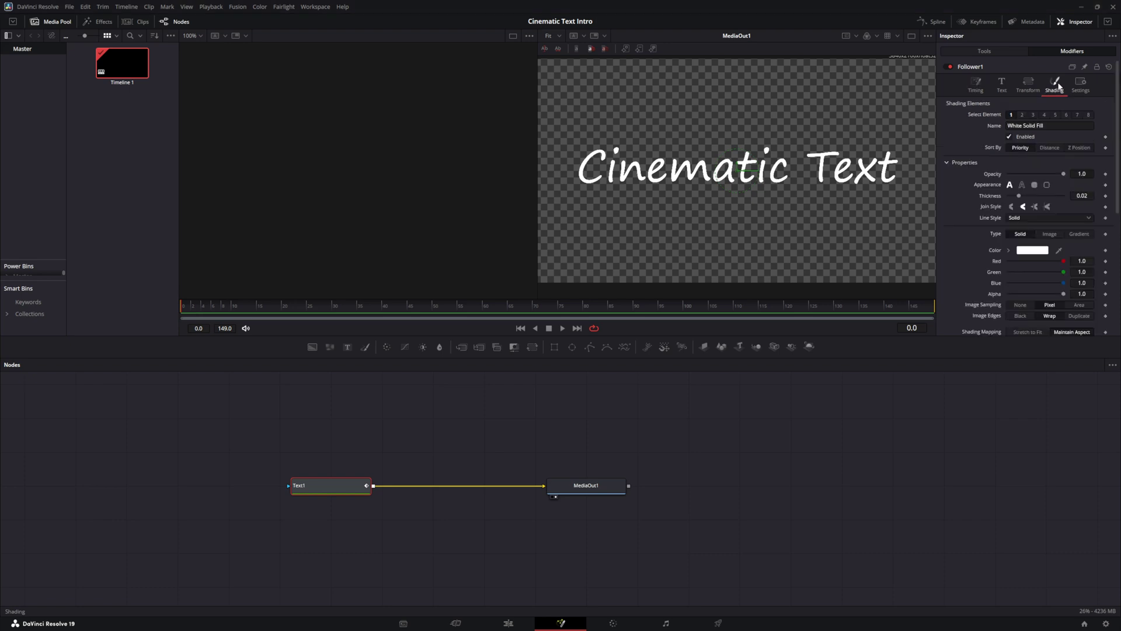
{"action": "scroll", "coordinate": [999, 285], "scroll_direction": "down", "scroll_amount": 5}
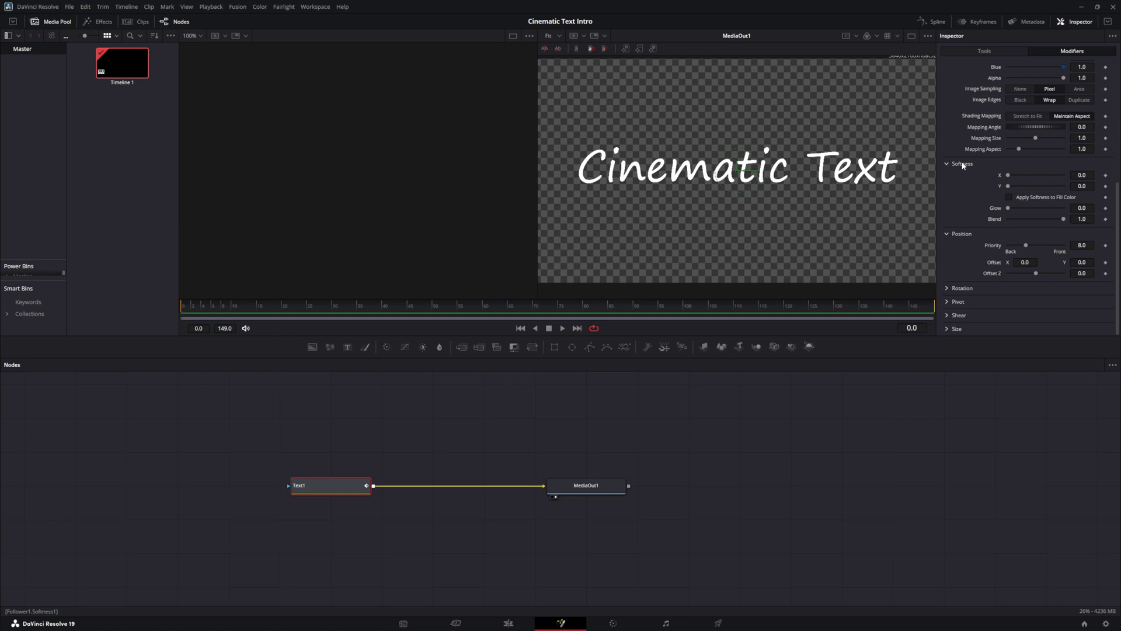
{"action": "left_click", "coordinate": [1106, 175]}
{"action": "left_click", "coordinate": [1106, 187]}
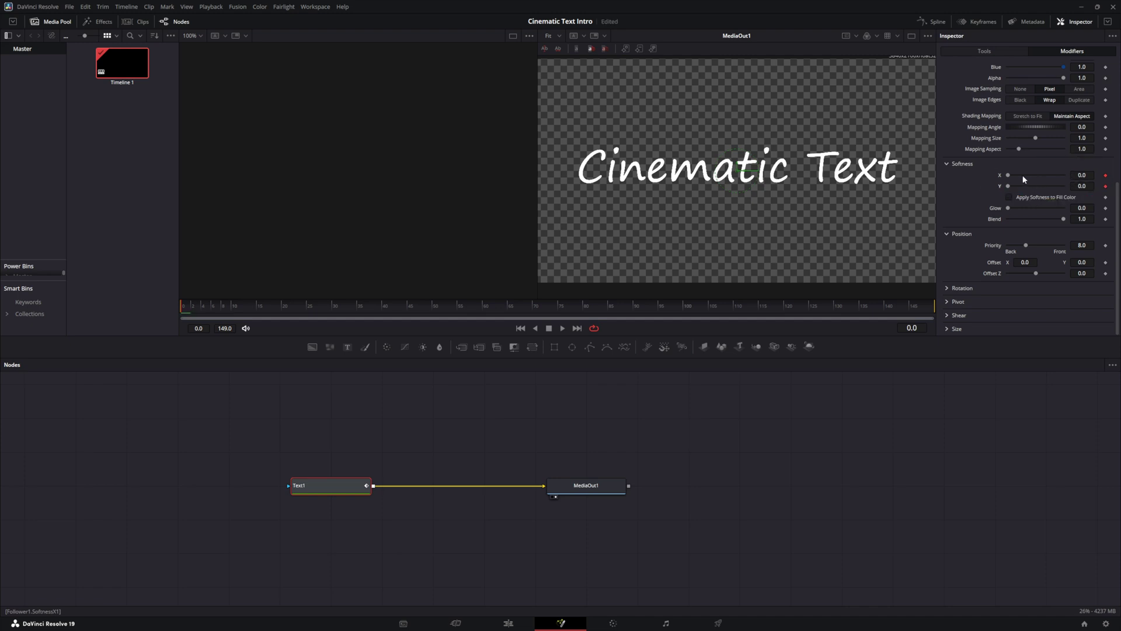
{"action": "left_click_drag", "start_coordinate": [1013, 176], "coordinate": [1079, 176]}
{"action": "left_click_drag", "start_coordinate": [1012, 188], "coordinate": [1090, 191]}
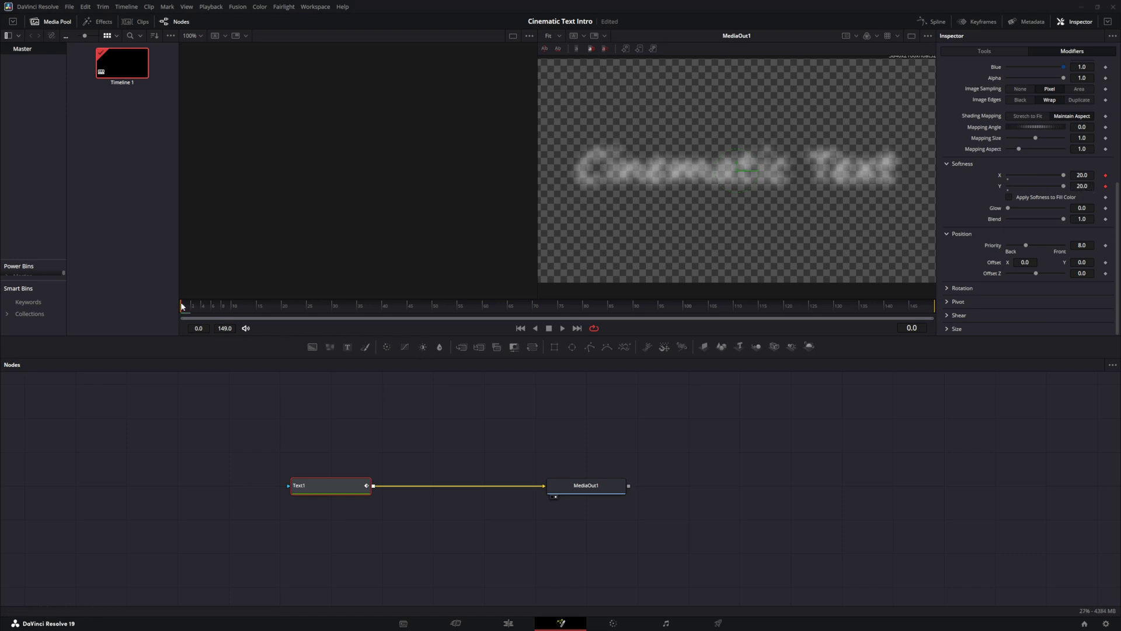
{"action": "left_click_drag", "start_coordinate": [200, 308], "coordinate": [394, 311]}
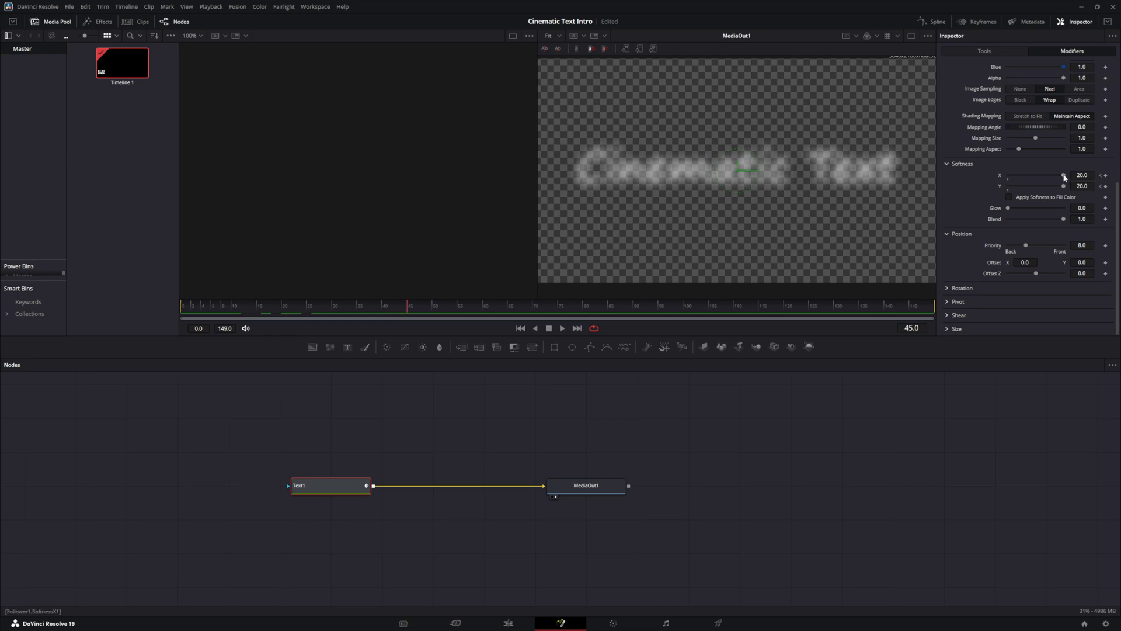
{"action": "mouse_move", "coordinate": [1064, 177]}
{"action": "left_mouse_down"}
{"action": "mouse_move", "coordinate": [1008, 177]}
{"action": "mouse_move", "coordinate": [1008, 186]}
{"action": "left_mouse_up"}
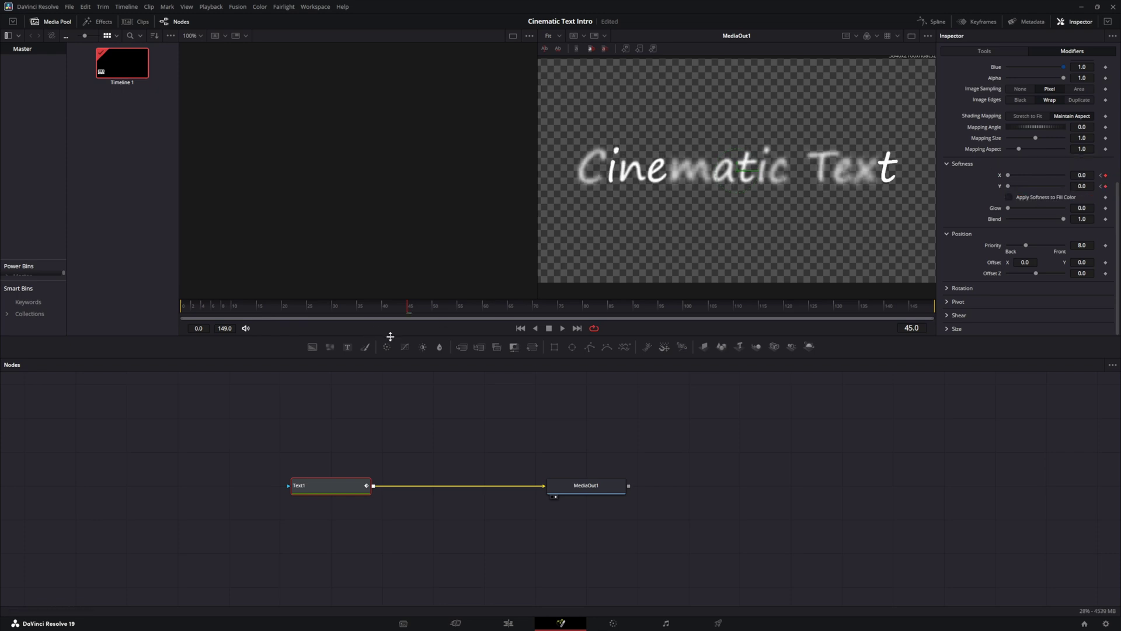
- Play the blurred-to-sharp title back from the start on the Edit page
{"action": "left_click", "coordinate": [509, 624]}
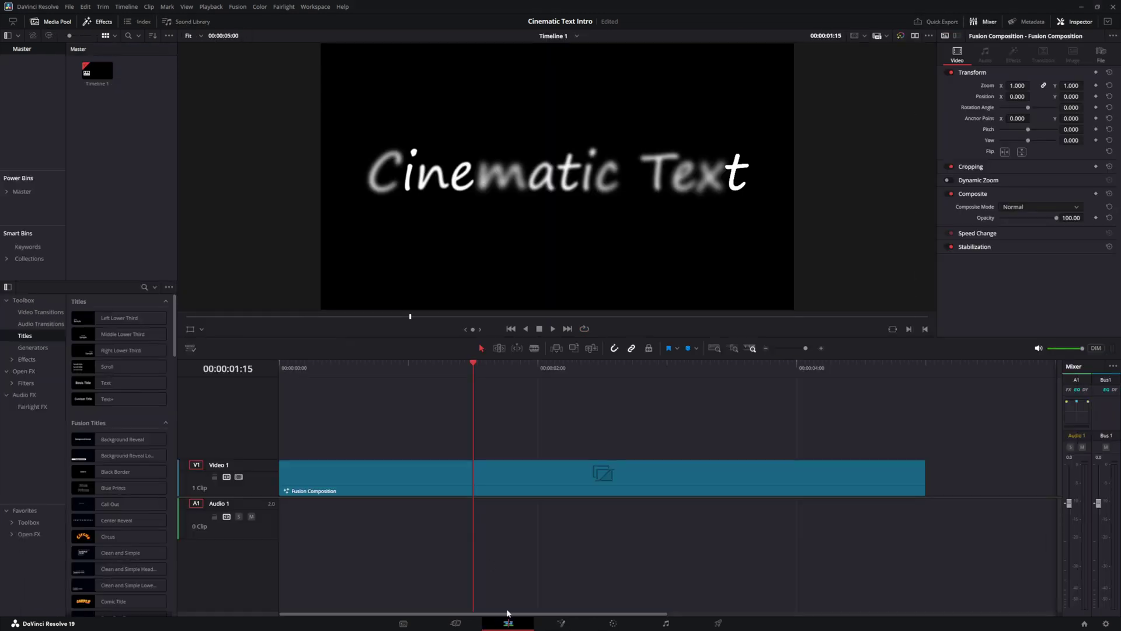
{"action": "left_click_drag", "start_coordinate": [471, 362], "coordinate": [280, 362]}
{"action": "left_click", "coordinate": [553, 329]}
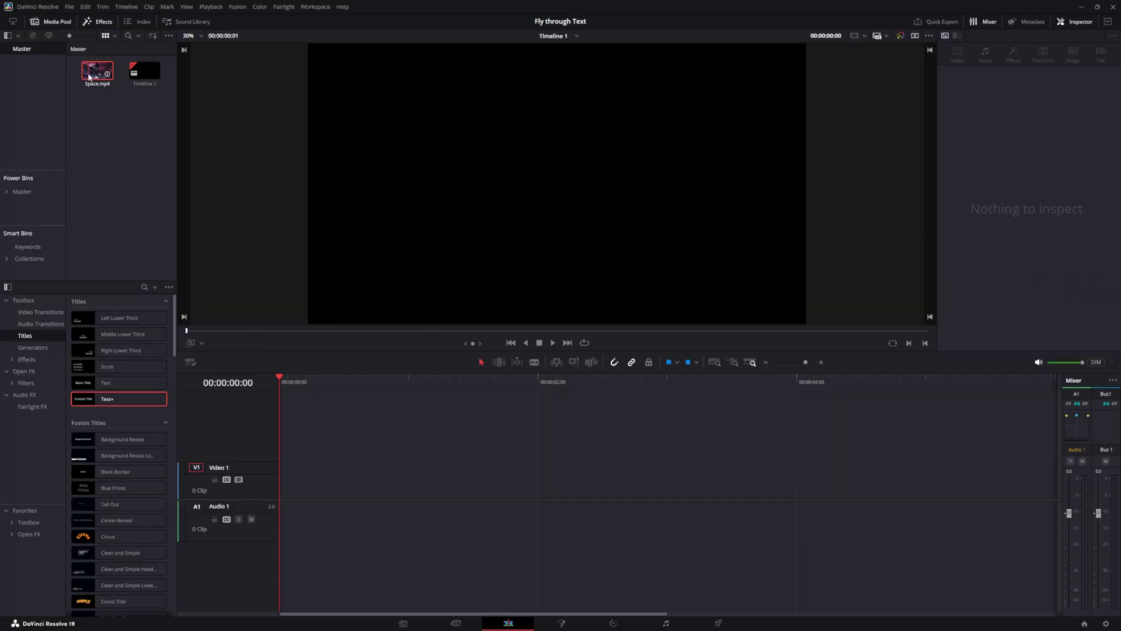
- Place Space.mp4 on V1, trim it to about 4 seconds, and move it to Video 2
{"action": "left_click_drag", "start_coordinate": [89, 76], "coordinate": [282, 475]}
{"action": "left_click_drag", "start_coordinate": [395, 615], "coordinate": [825, 617]}
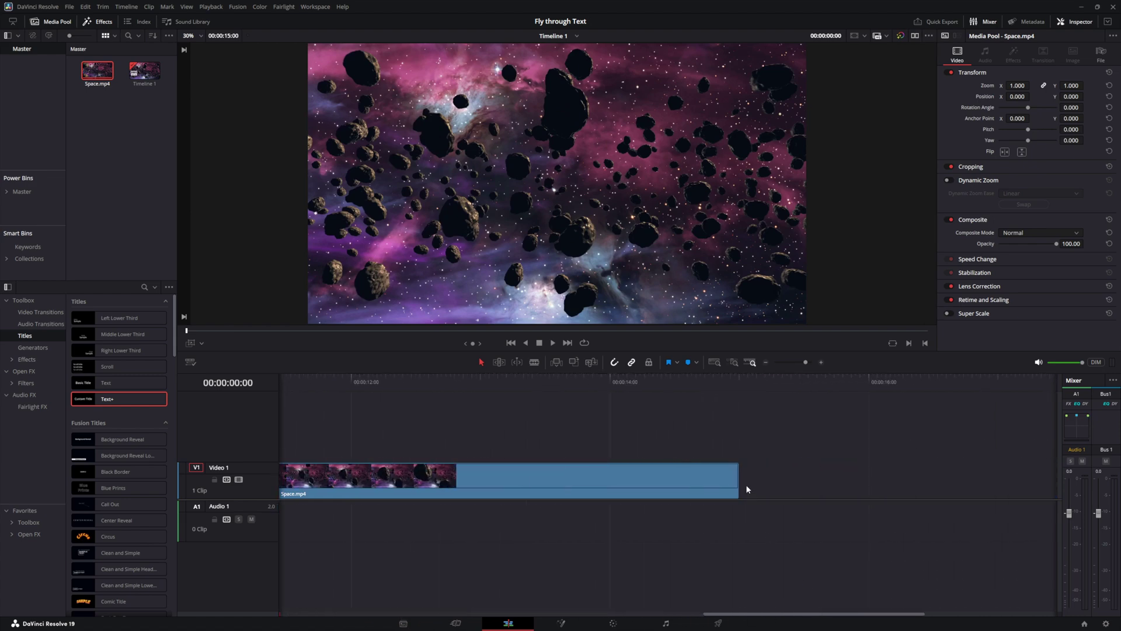
{"action": "left_click_drag", "start_coordinate": [738, 477], "coordinate": [535, 489]}
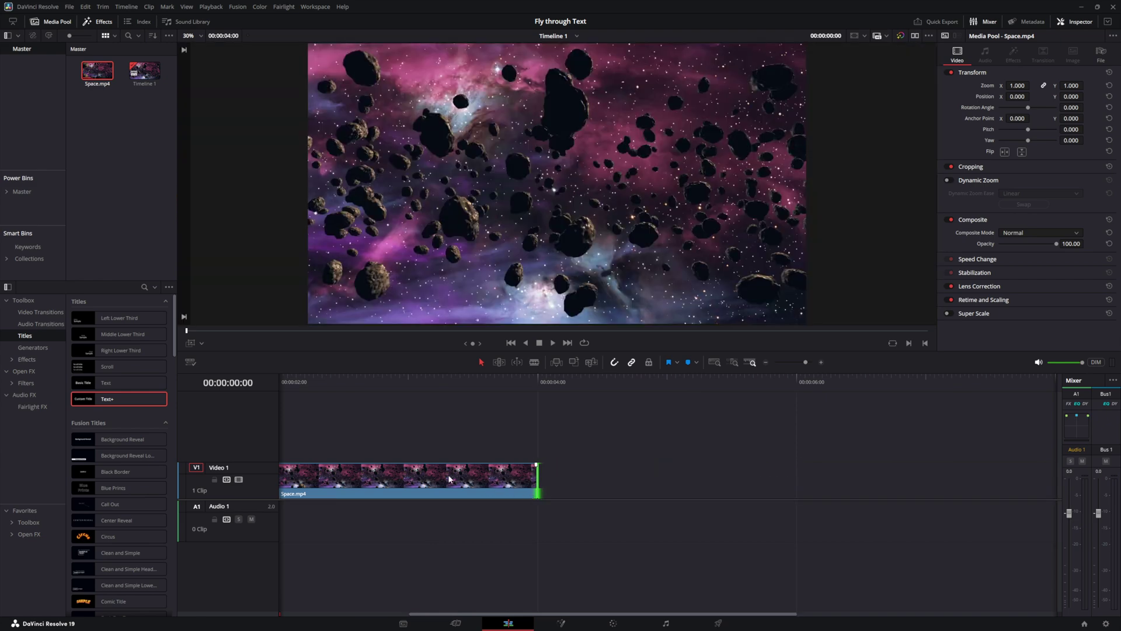
{"action": "scroll", "coordinate": [417, 476], "scroll_direction": "left", "scroll_amount": 5}
{"action": "left_click_drag", "start_coordinate": [344, 479], "coordinate": [343, 451]}
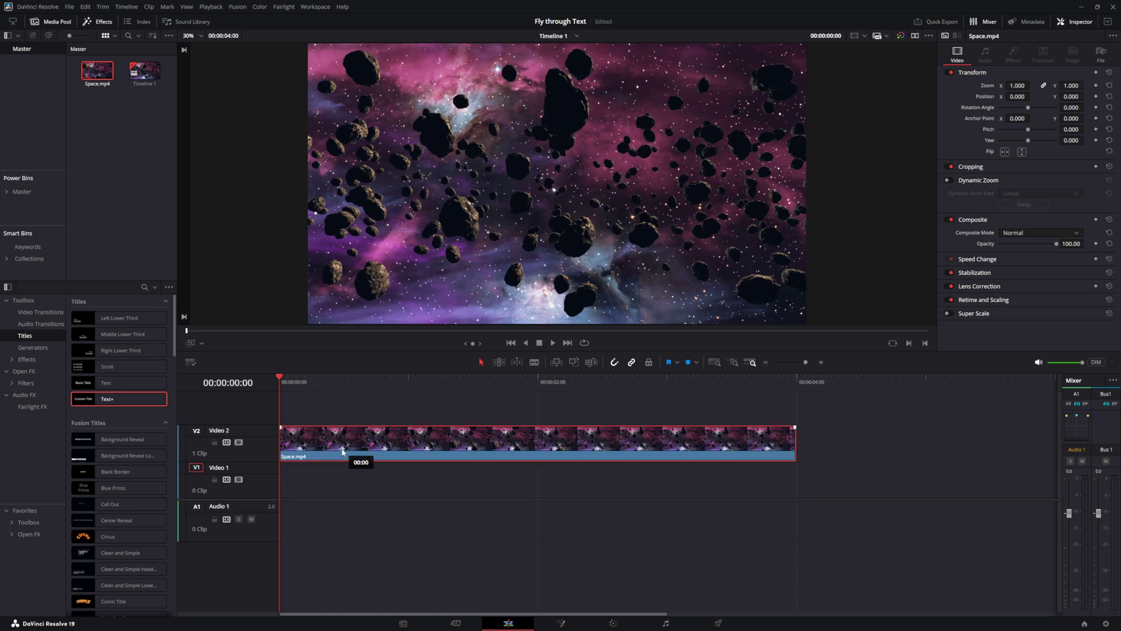
{"action": "left_click_drag", "start_coordinate": [343, 452], "coordinate": [343, 452]}
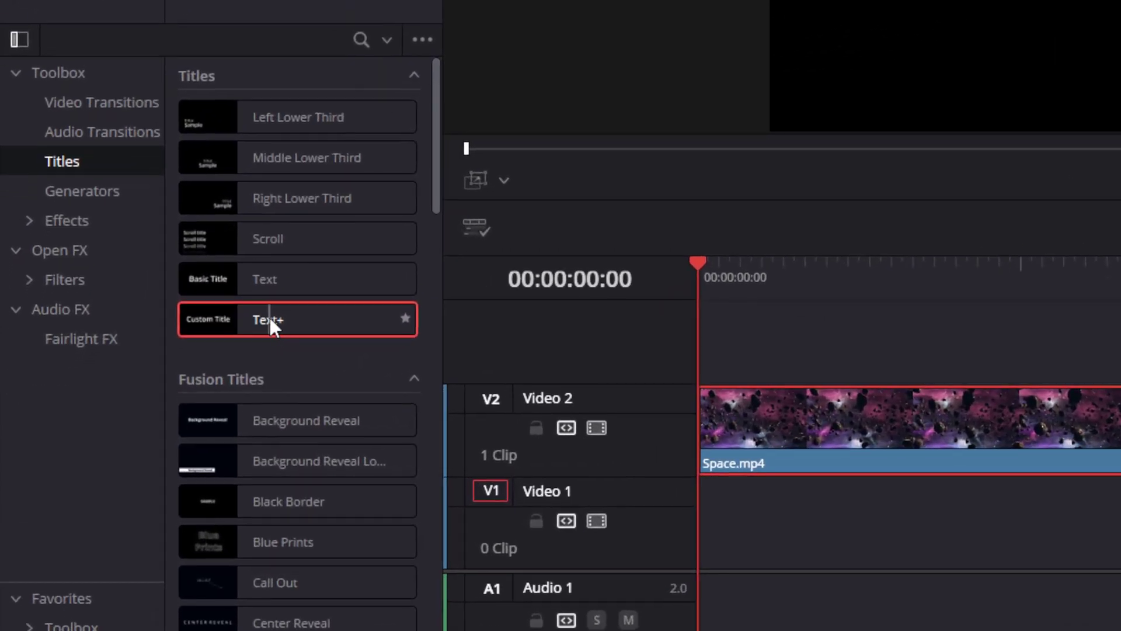
- Add a Text+ title on V1 trimmed to Space.mp4's four-second length, and disable track V2
{"action": "left_click_drag", "start_coordinate": [270, 321], "coordinate": [682, 531]}
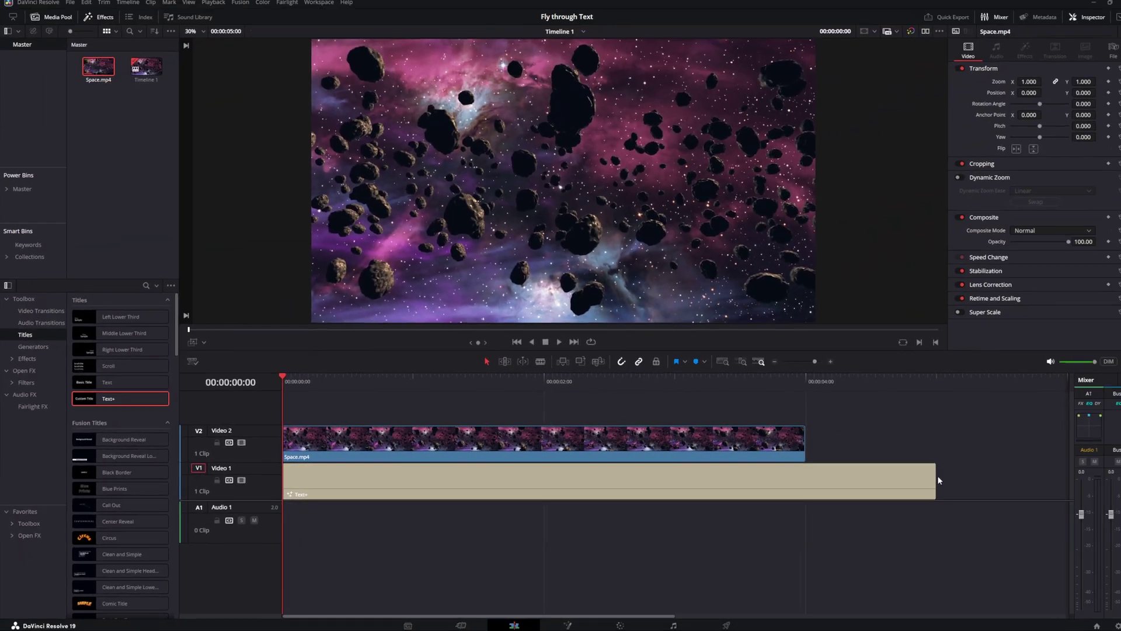
{"action": "left_click_drag", "start_coordinate": [926, 479], "coordinate": [796, 477]}
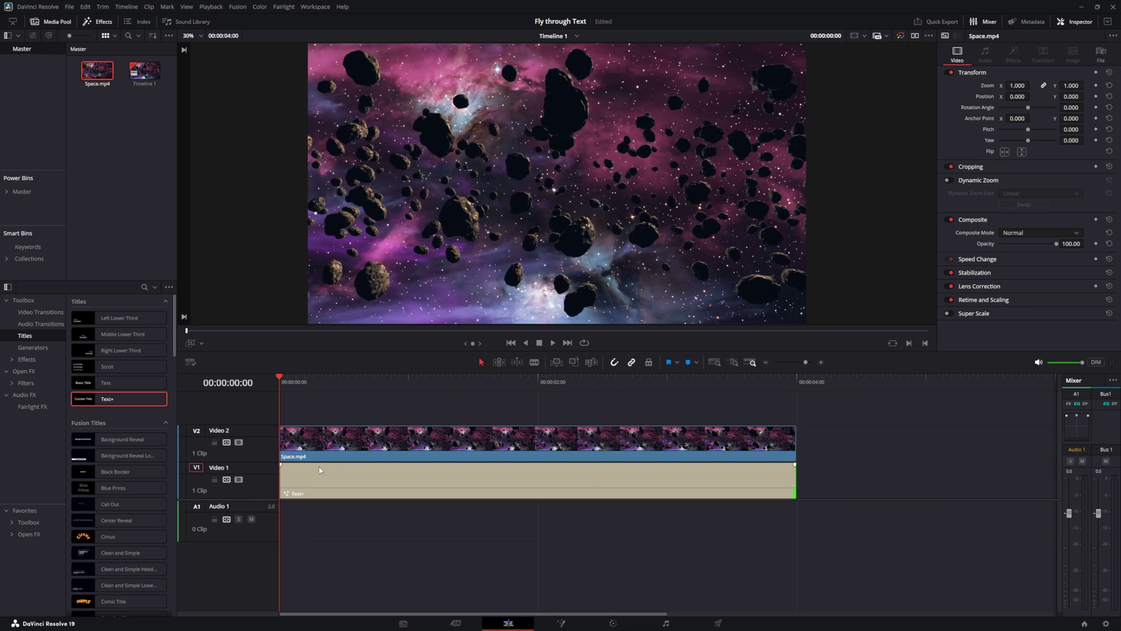
{"action": "left_click", "coordinate": [297, 455]}
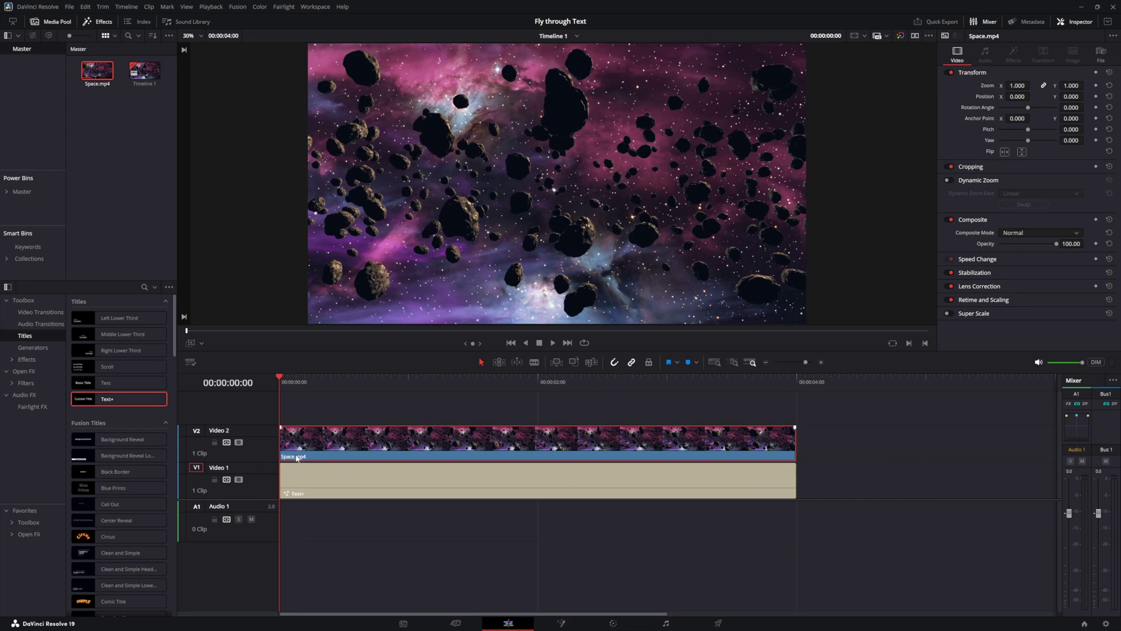
{"action": "left_click", "coordinate": [239, 443]}
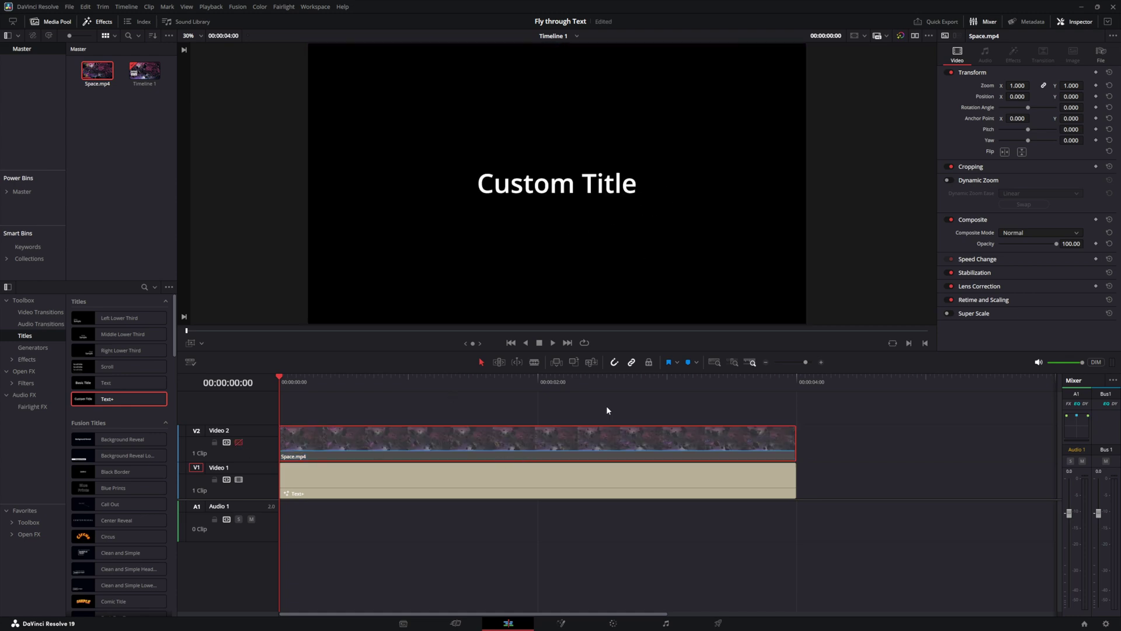
- Change the title text to 'SPACE' in the Impact font
{"action": "left_click", "coordinate": [538, 479]}
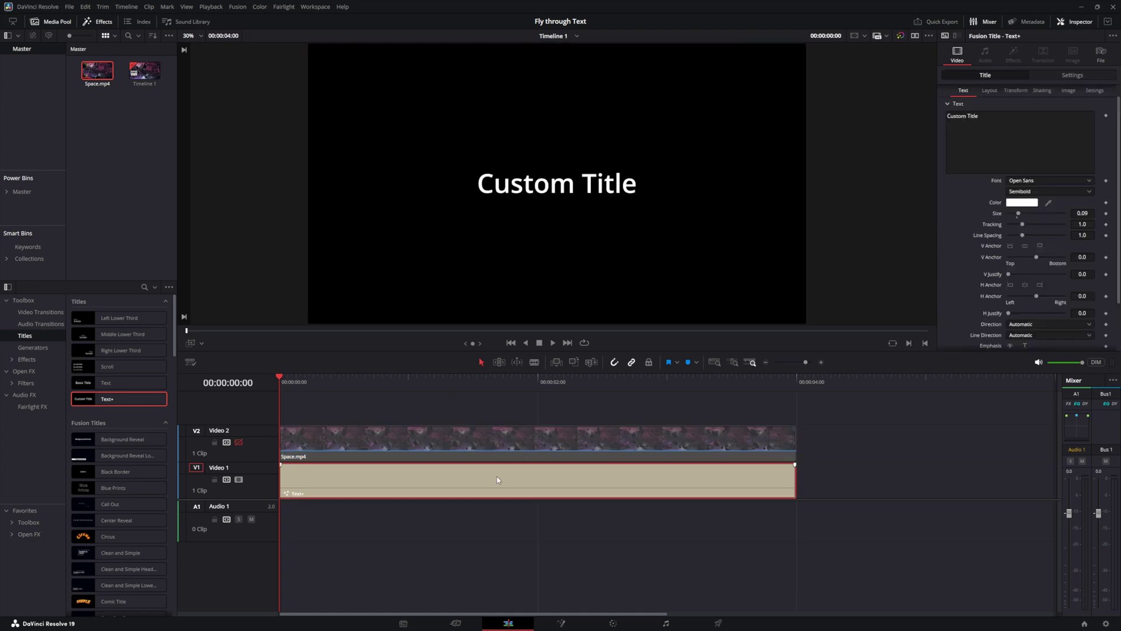
{"action": "triple_click", "coordinate": [957, 115]}
{"action": "type", "text": "SPACE"}
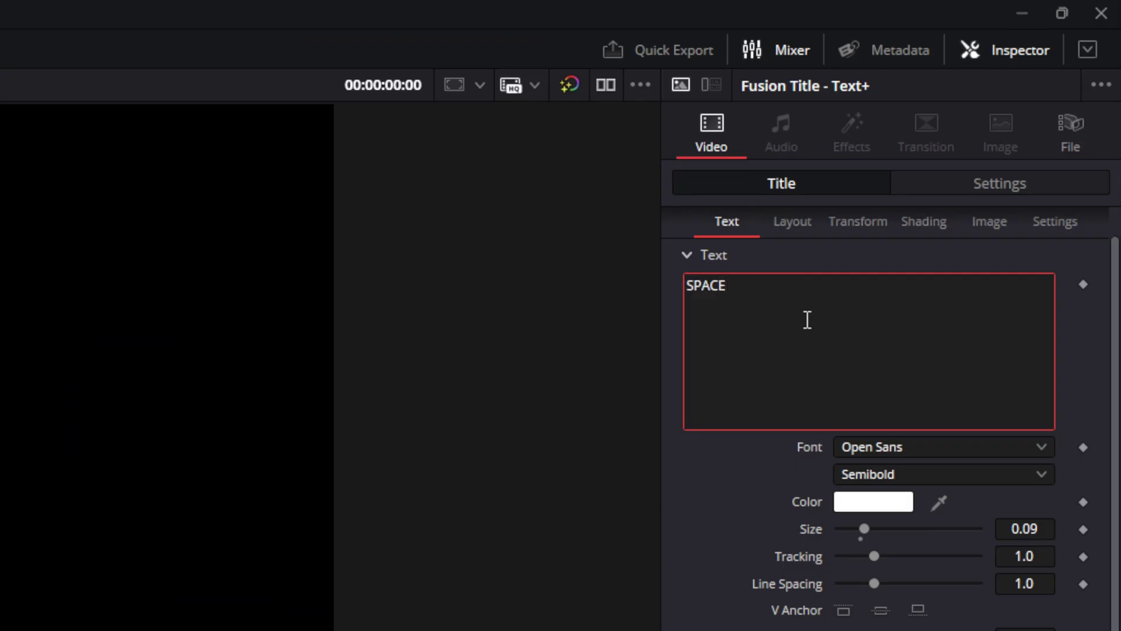
{"action": "left_click", "coordinate": [905, 447]}
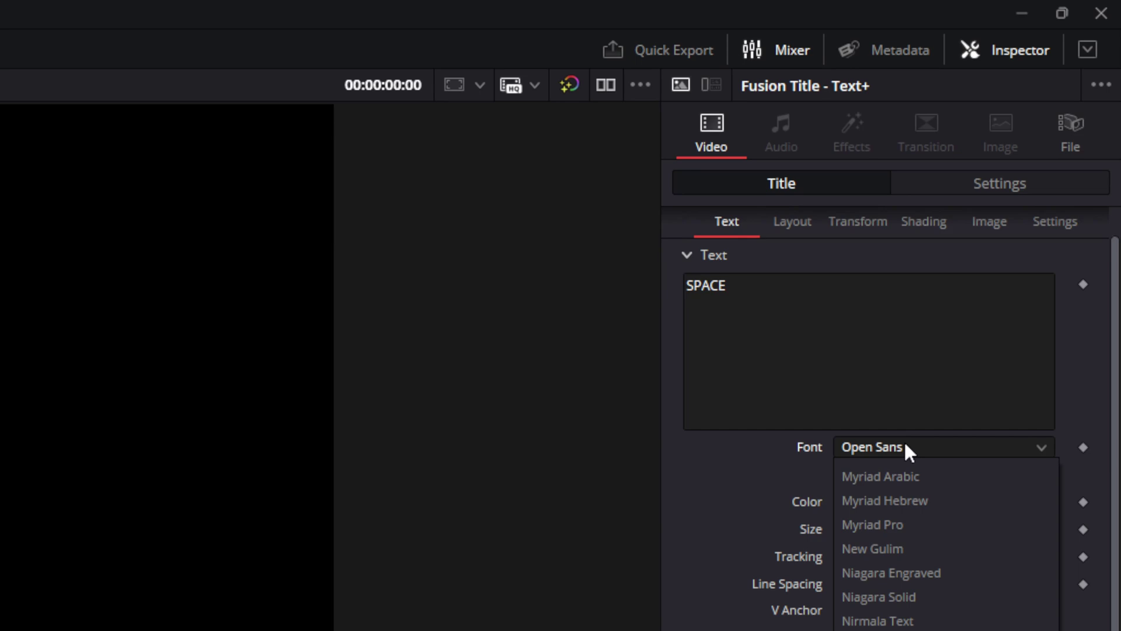
{"action": "key", "text": "i"}
{"action": "key", "text": "Return"}
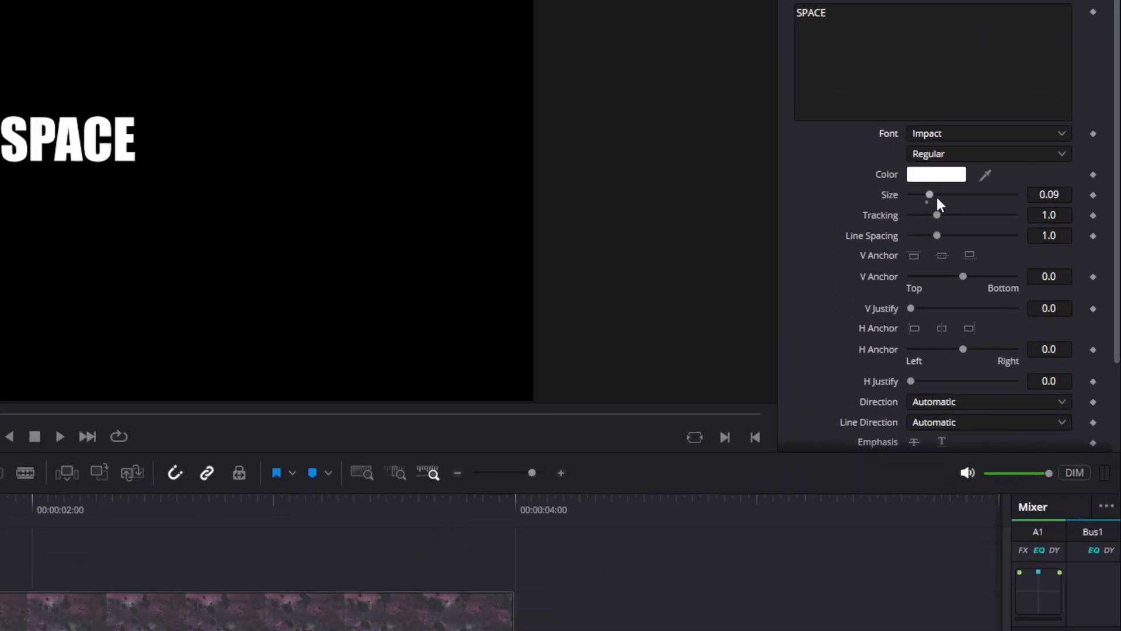
- Enlarge the title to size 0.5 and re-enable the asteroid track V2
{"action": "left_click_drag", "start_coordinate": [1017, 213], "coordinate": [1019, 213]}
{"action": "left_click_drag", "start_coordinate": [866, 183], "coordinate": [1014, 206]}
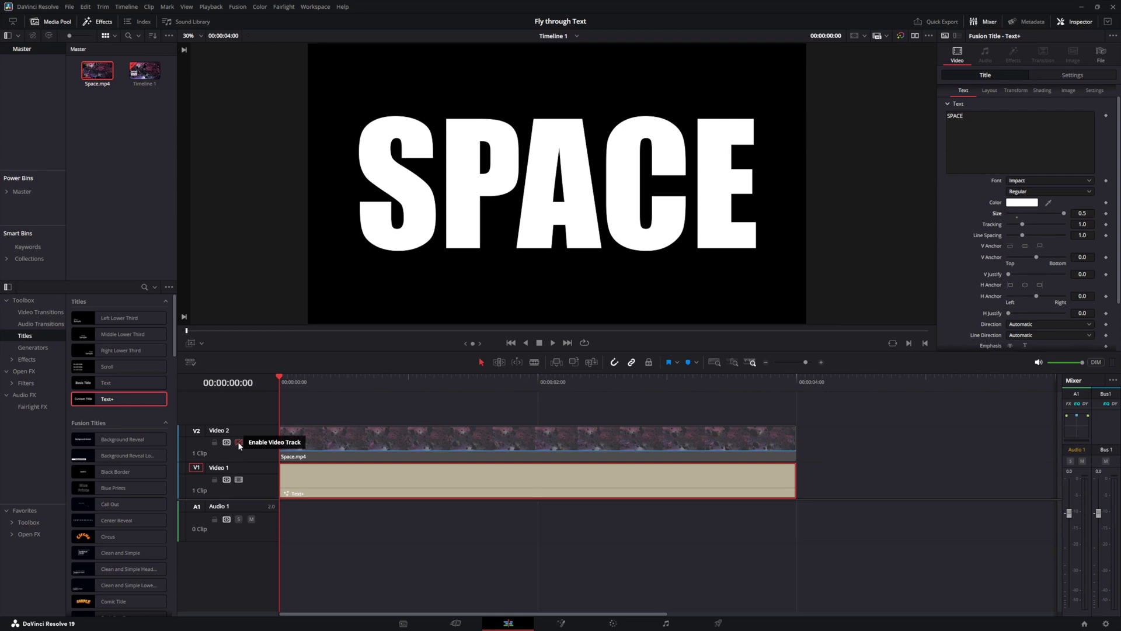
{"action": "left_click", "coordinate": [239, 443]}
- Set the Space asteroid clip on Video 2 to the Darken composite mode
{"action": "left_click", "coordinate": [537, 453]}
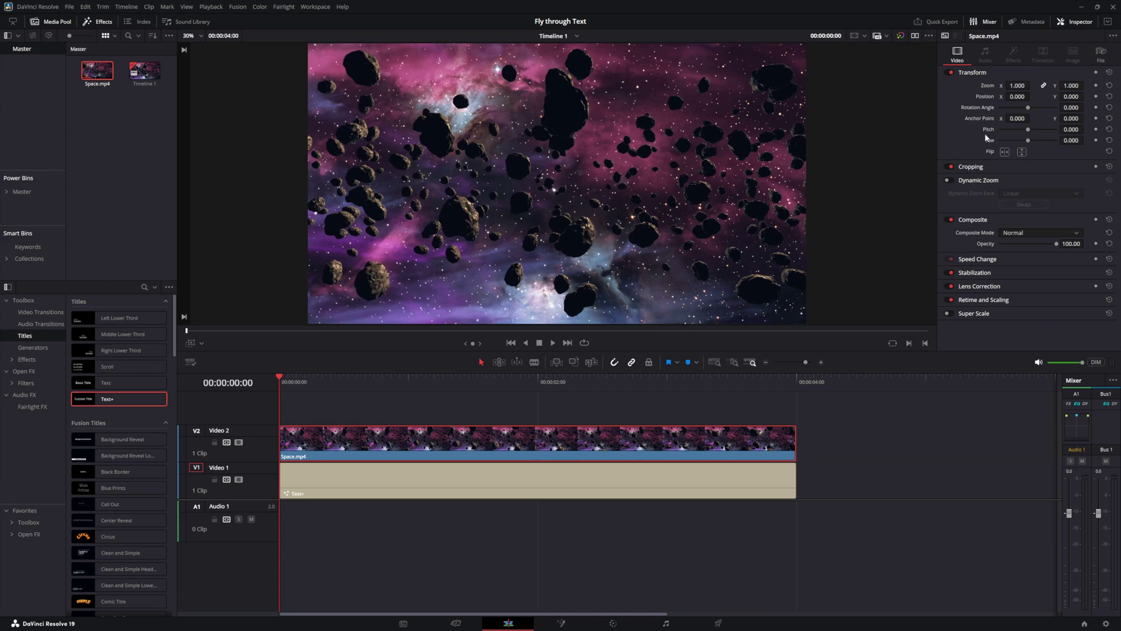
{"action": "left_click", "coordinate": [1017, 234]}
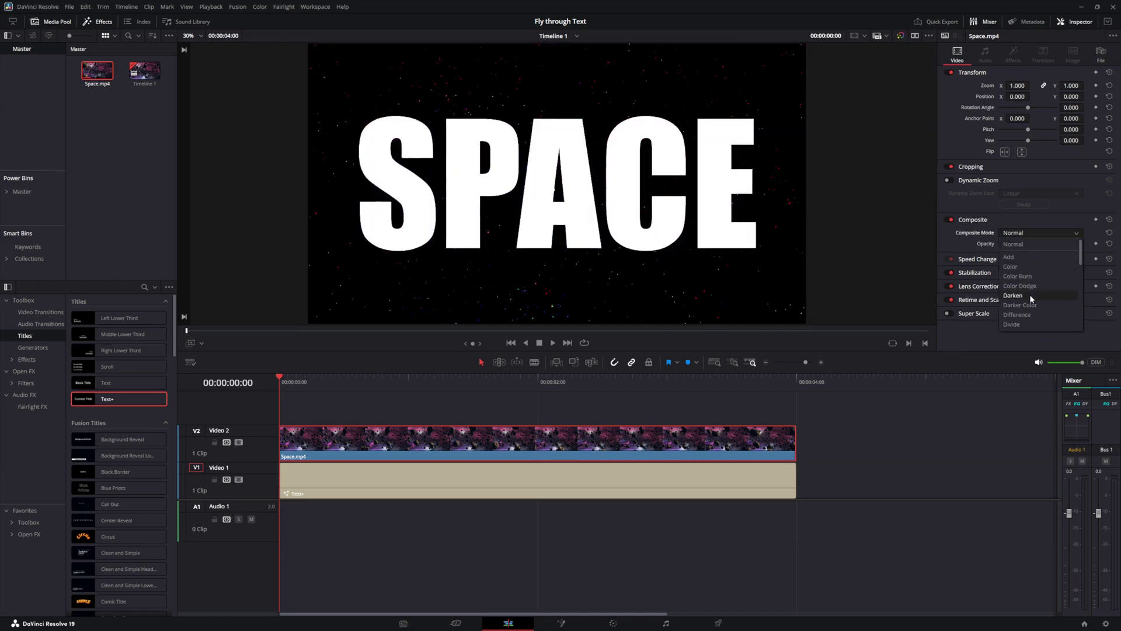
{"action": "left_click", "coordinate": [1025, 296]}
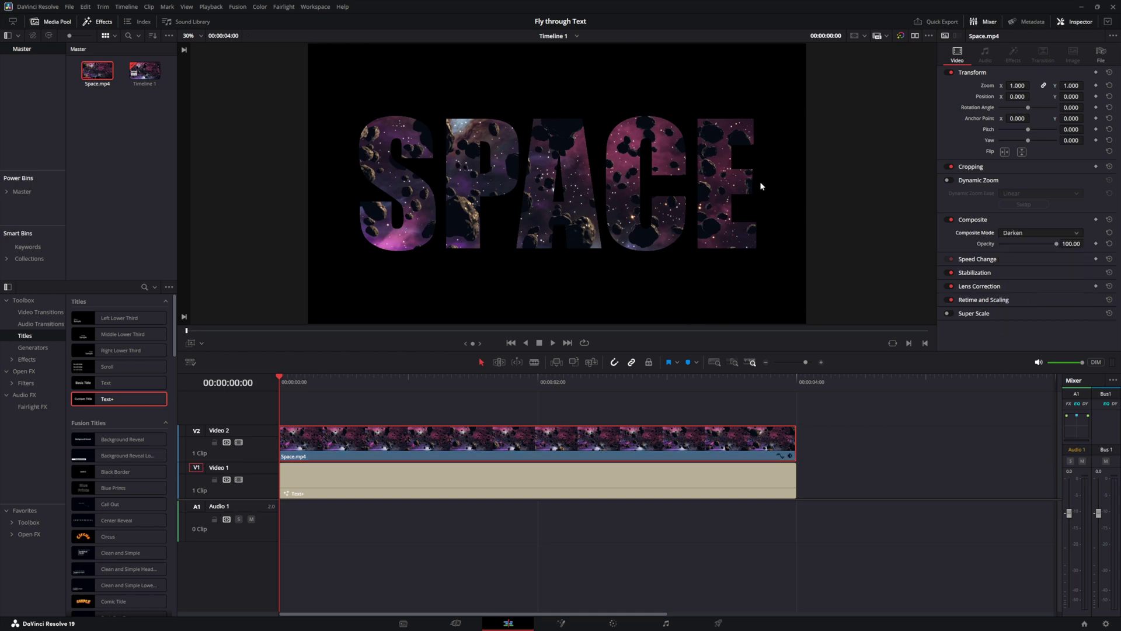
- Save the project, play back the title effect, and return to the first frame
{"action": "key", "text": "ctrl+s"}
{"action": "key", "text": "space"}
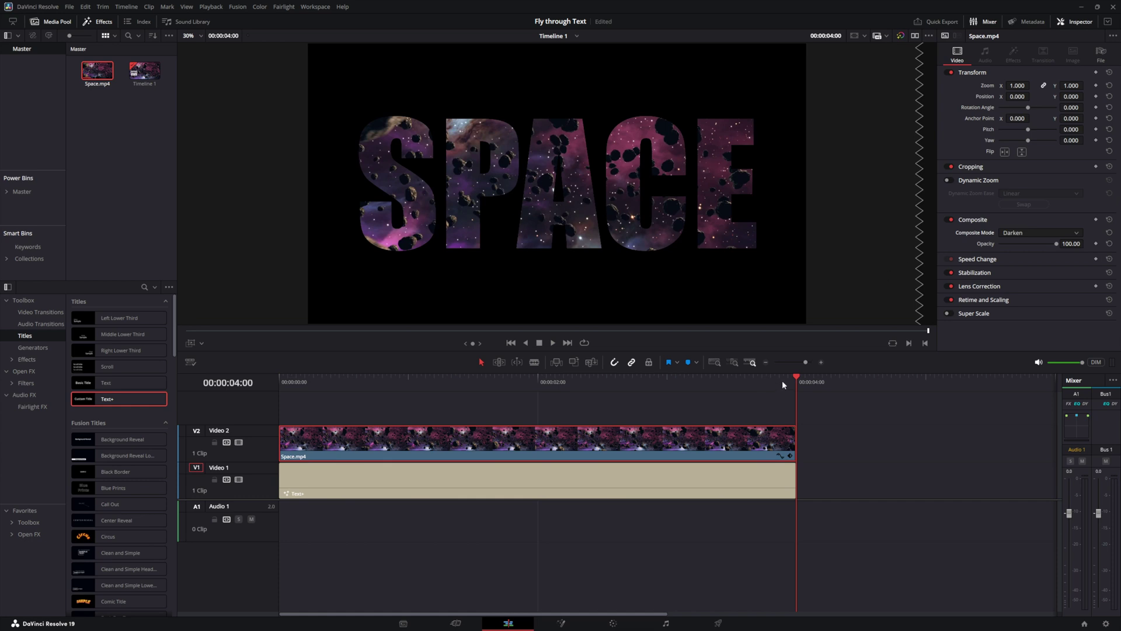
{"action": "left_click_drag", "start_coordinate": [796, 378], "coordinate": [268, 388]}
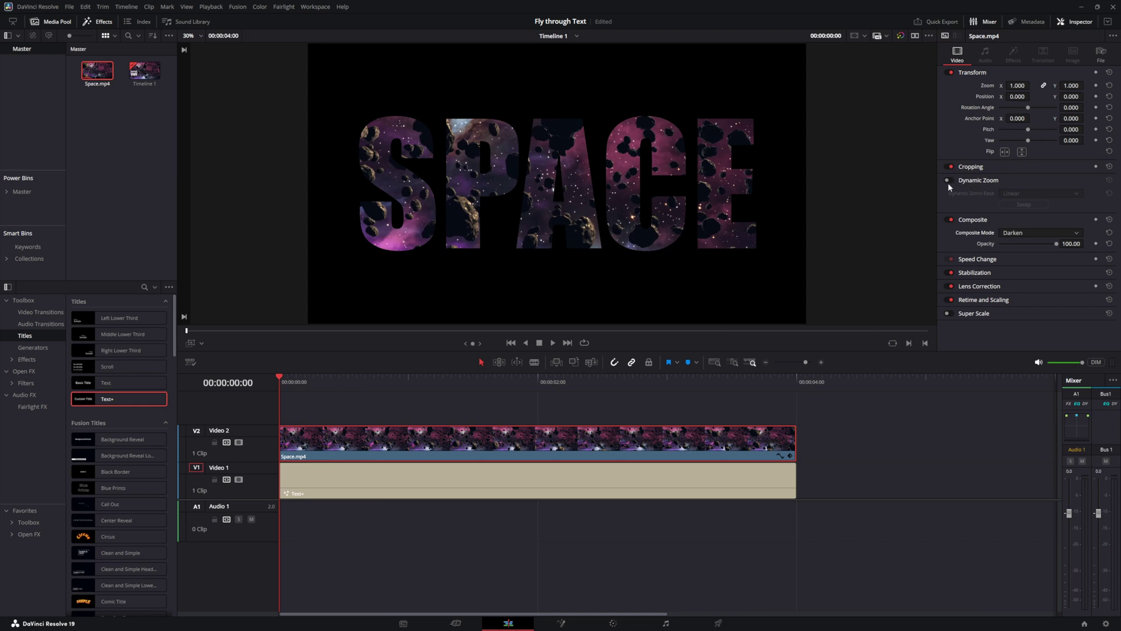
- Enable Dynamic Zoom on the SPACE Text+ title clip
{"action": "left_click", "coordinate": [459, 484]}
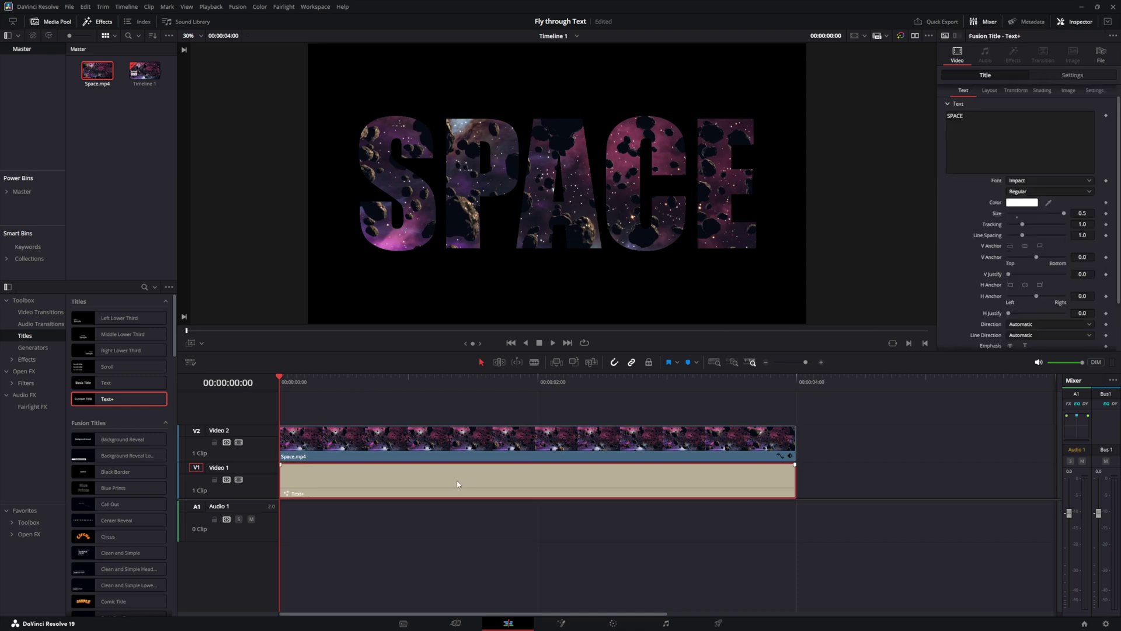
{"action": "left_click", "coordinate": [1072, 75]}
{"action": "left_click", "coordinate": [948, 199]}
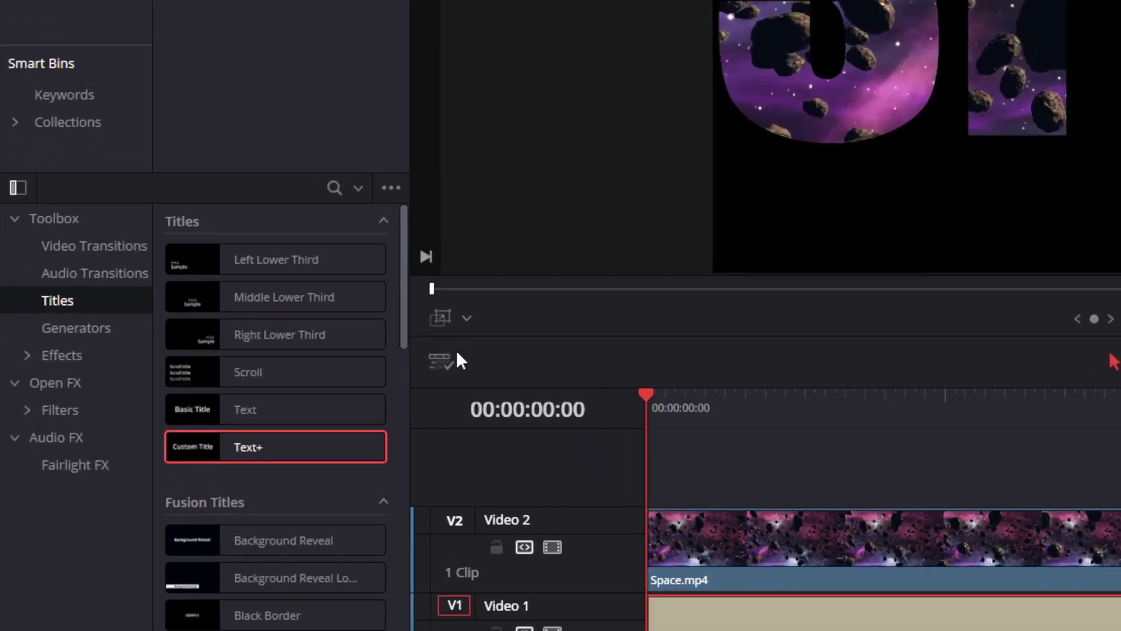
- Swap the Dynamic Zoom framings, tighten the end box into the letters, and preview
{"action": "left_click", "coordinate": [441, 318]}
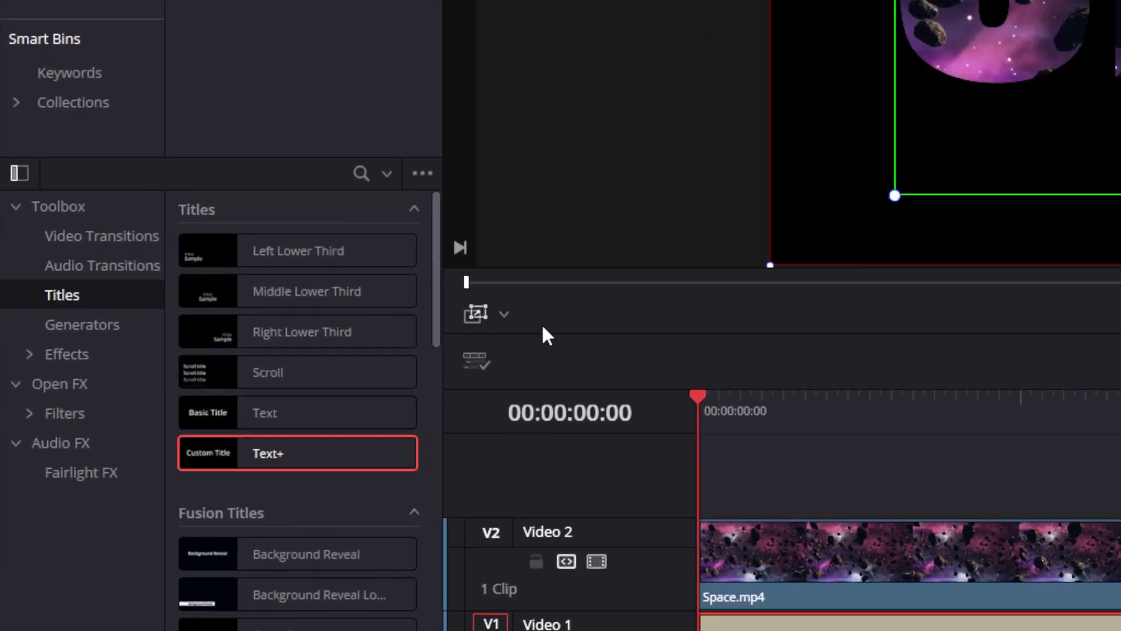
{"action": "left_click", "coordinate": [504, 317]}
{"action": "left_click", "coordinate": [507, 404]}
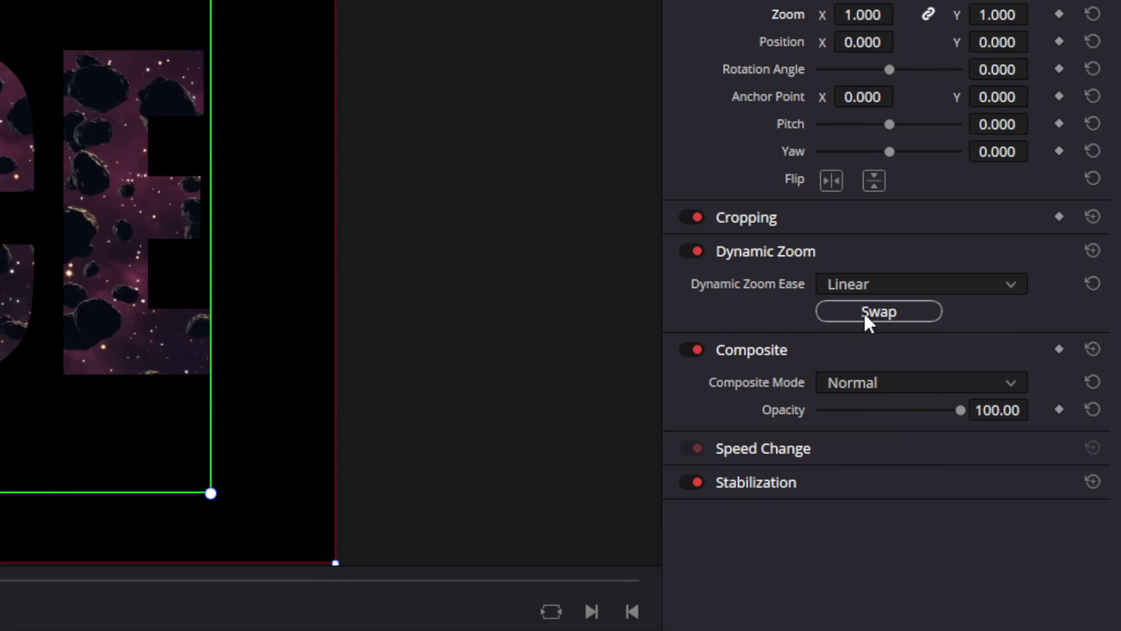
{"action": "left_click", "coordinate": [865, 311]}
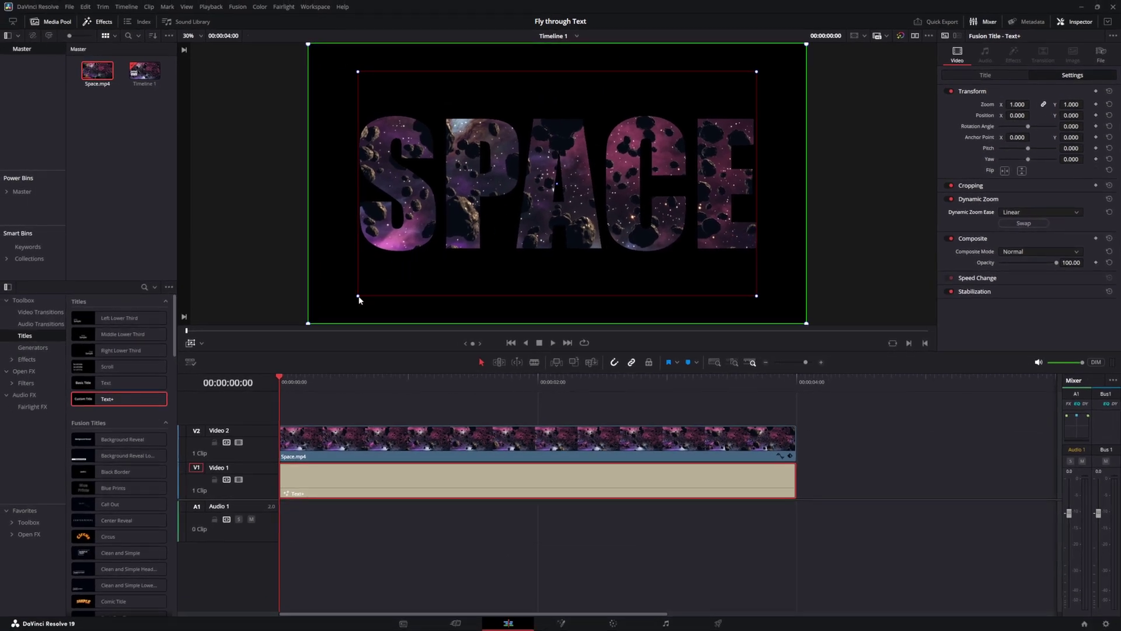
{"action": "left_click_drag", "start_coordinate": [358, 296], "coordinate": [558, 140]}
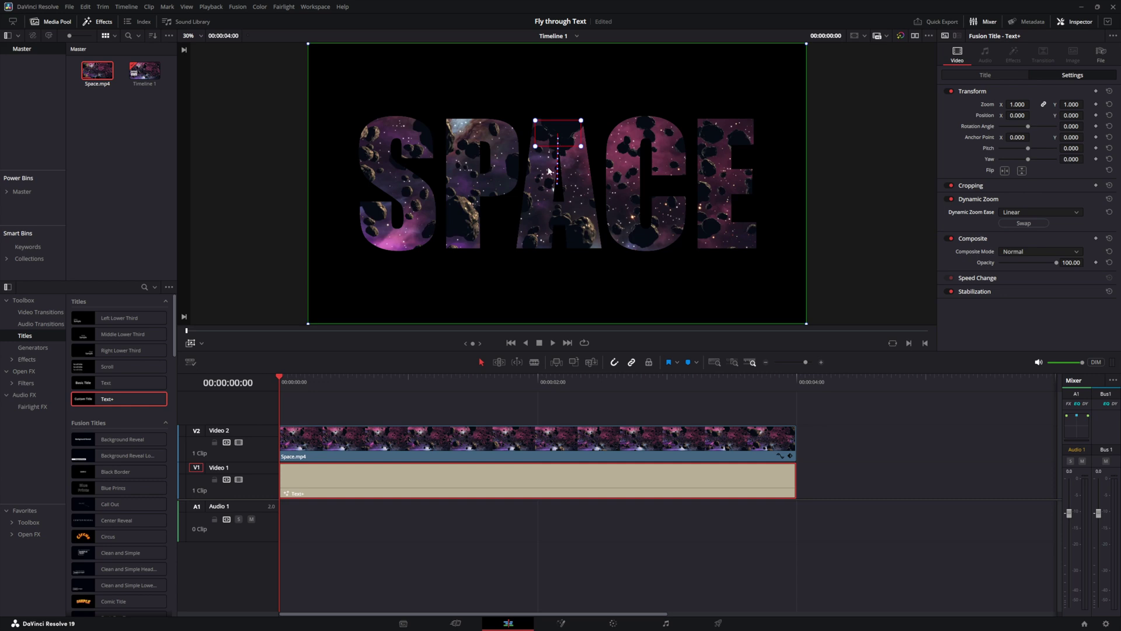
{"action": "left_click", "coordinate": [553, 344]}
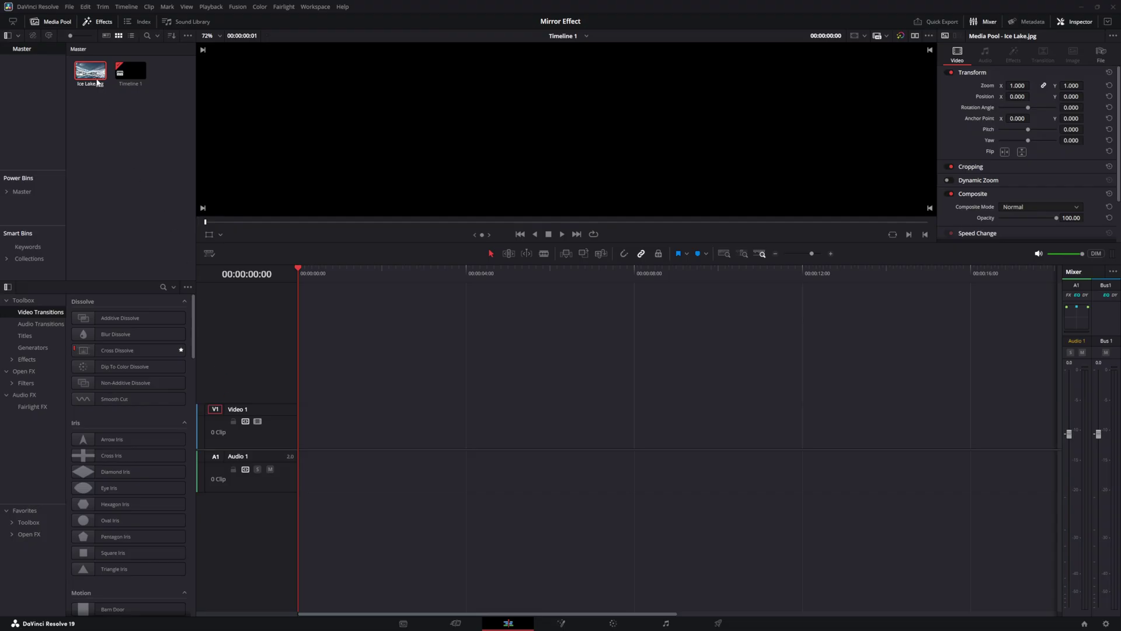
- Place Ice Lake.jpg on Video 1 and go to the Fusion page
{"action": "left_click_drag", "start_coordinate": [97, 83], "coordinate": [299, 438]}
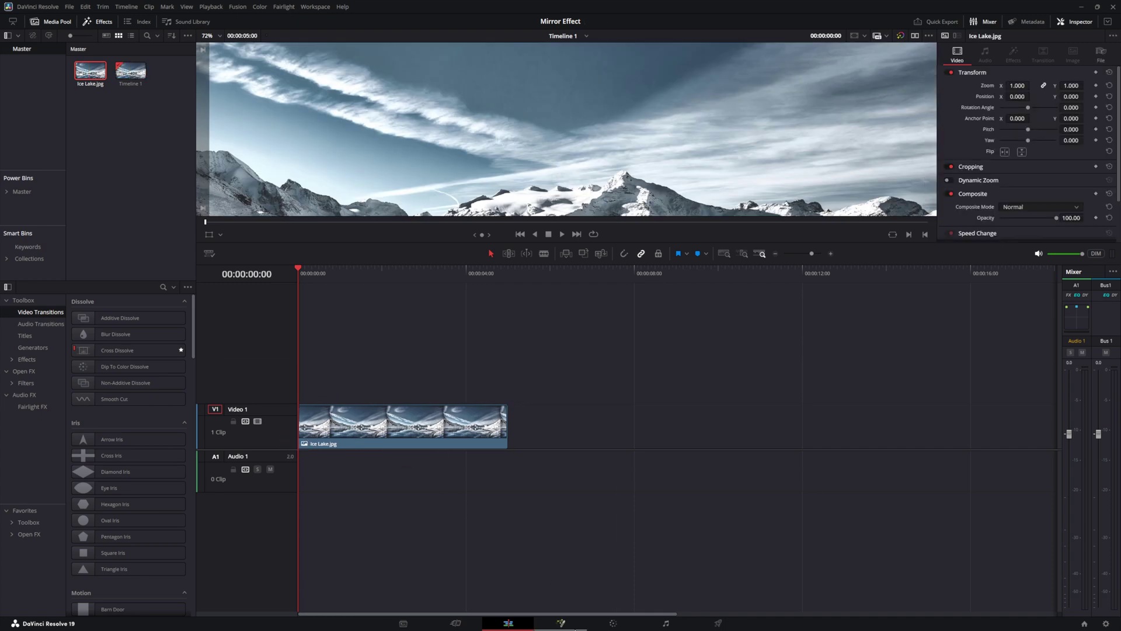
{"action": "left_click", "coordinate": [562, 624]}
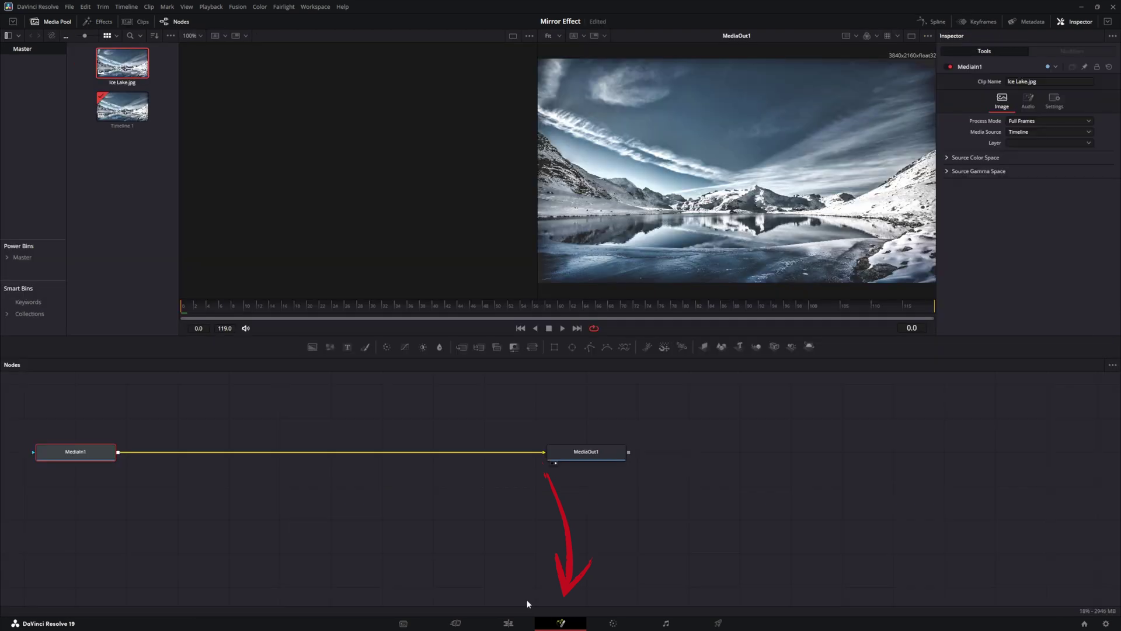
- Rearrange MediaIn1 and MediaOut1, add a Text+ node, and merge Text1 over the lake
{"action": "left_click_drag", "start_coordinate": [95, 458], "coordinate": [294, 457]}
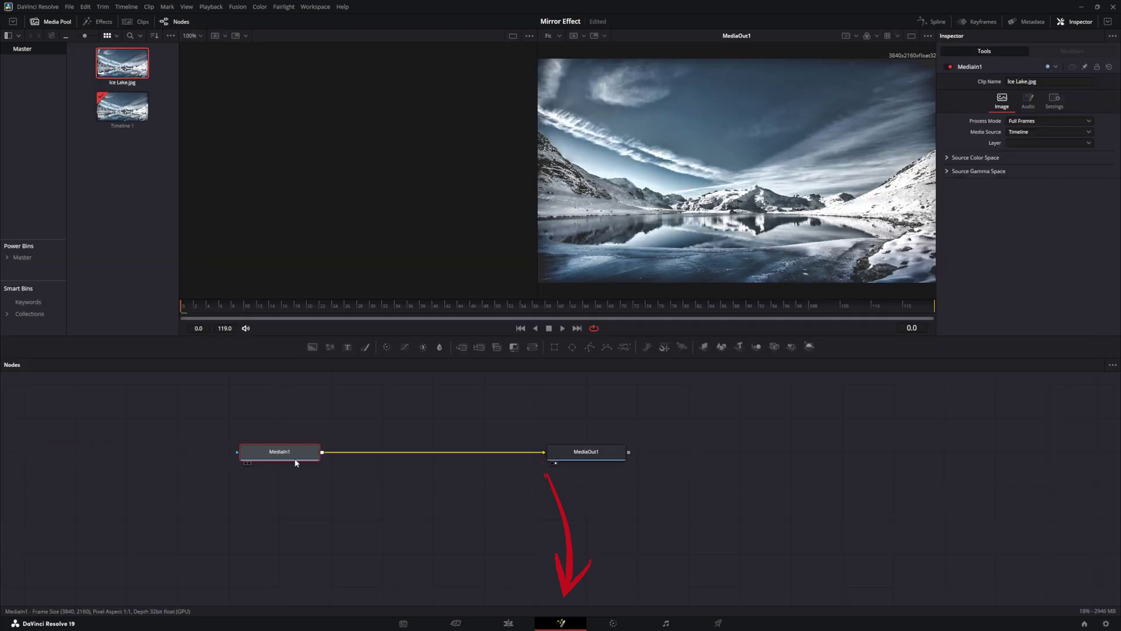
{"action": "left_click_drag", "start_coordinate": [261, 403], "coordinate": [591, 516]}
{"action": "left_click_drag", "start_coordinate": [584, 453], "coordinate": [635, 520]}
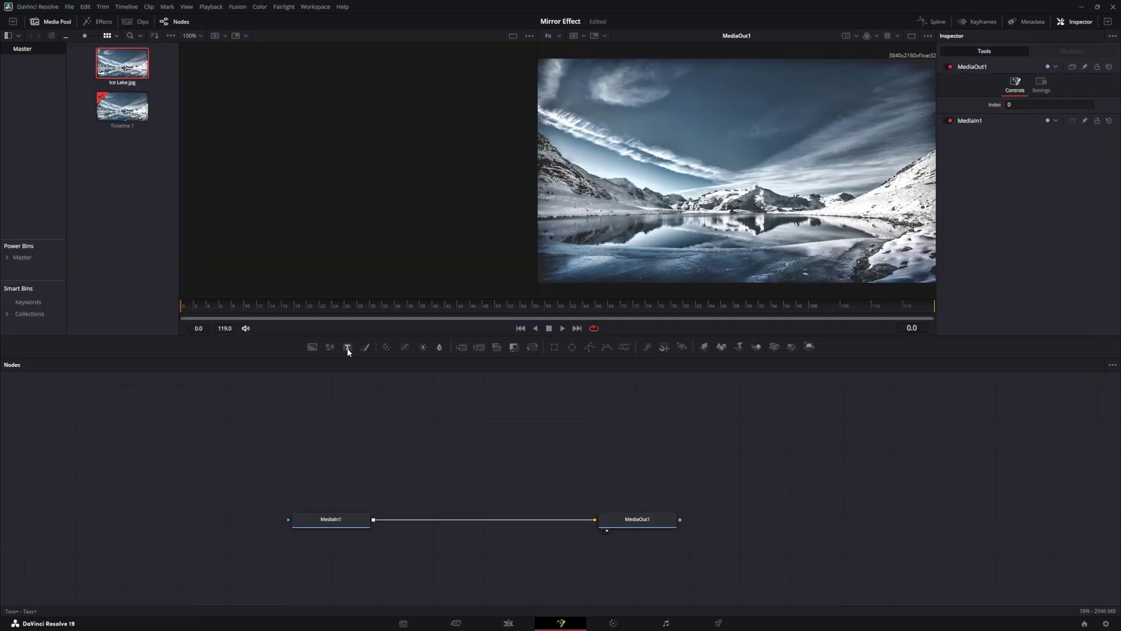
{"action": "left_click_drag", "start_coordinate": [348, 347], "coordinate": [329, 455]}
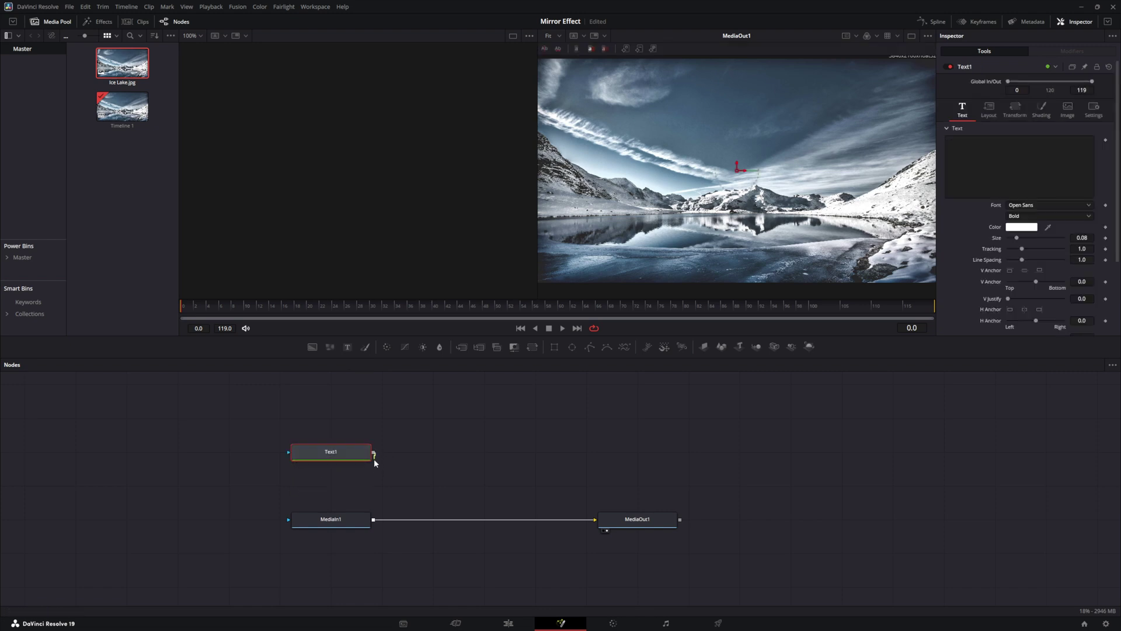
{"action": "left_click_drag", "start_coordinate": [373, 503], "coordinate": [374, 521]}
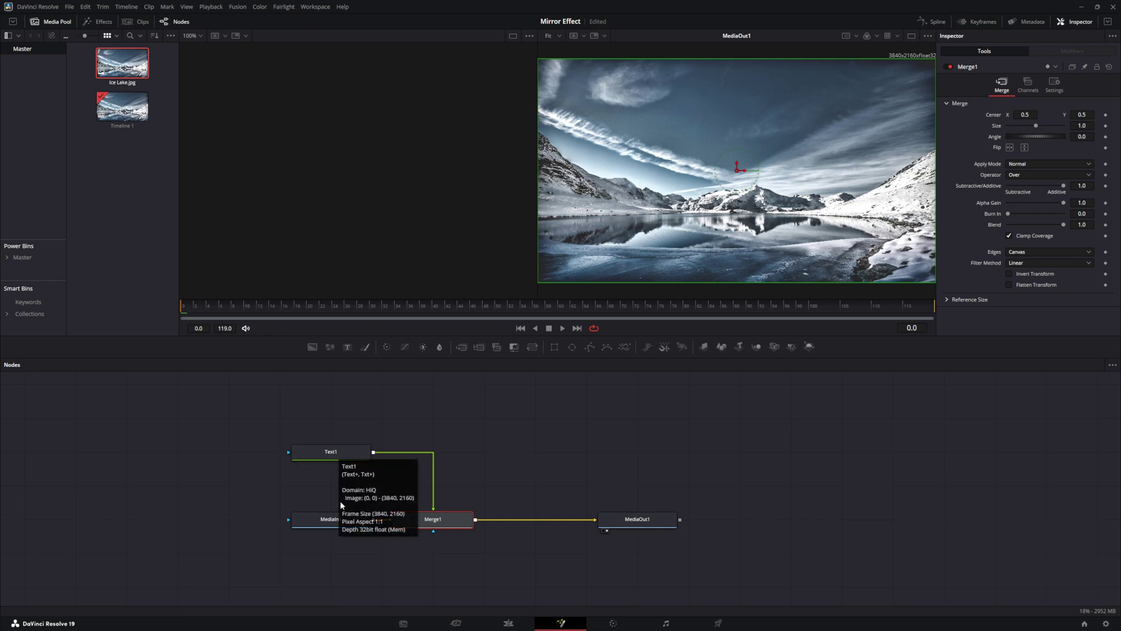
- Make Text1 read REFLECTION in Impact at size 0.1102, positioned below the mountain peak
{"action": "mouse_move", "coordinate": [337, 521]}
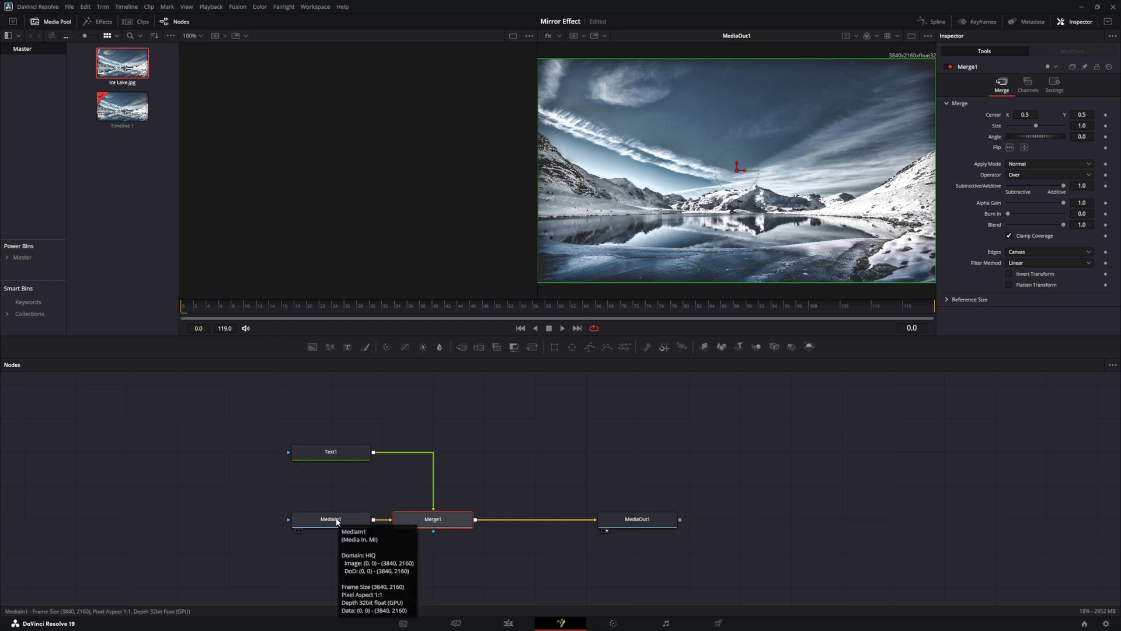
{"action": "left_click", "coordinate": [338, 456]}
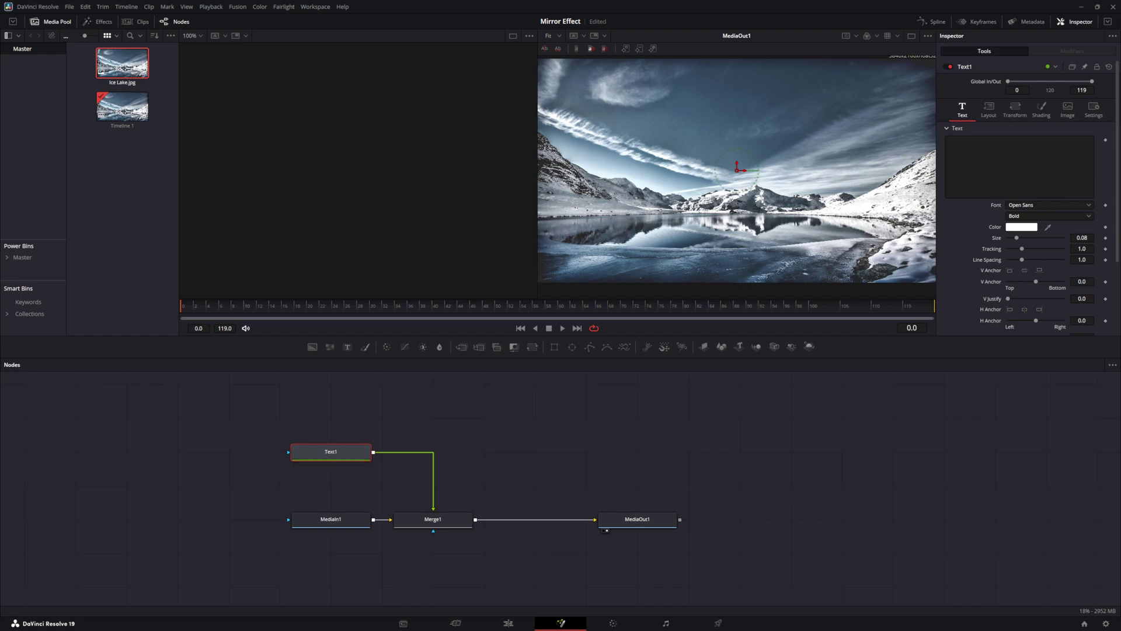
{"action": "left_click", "coordinate": [993, 146]}
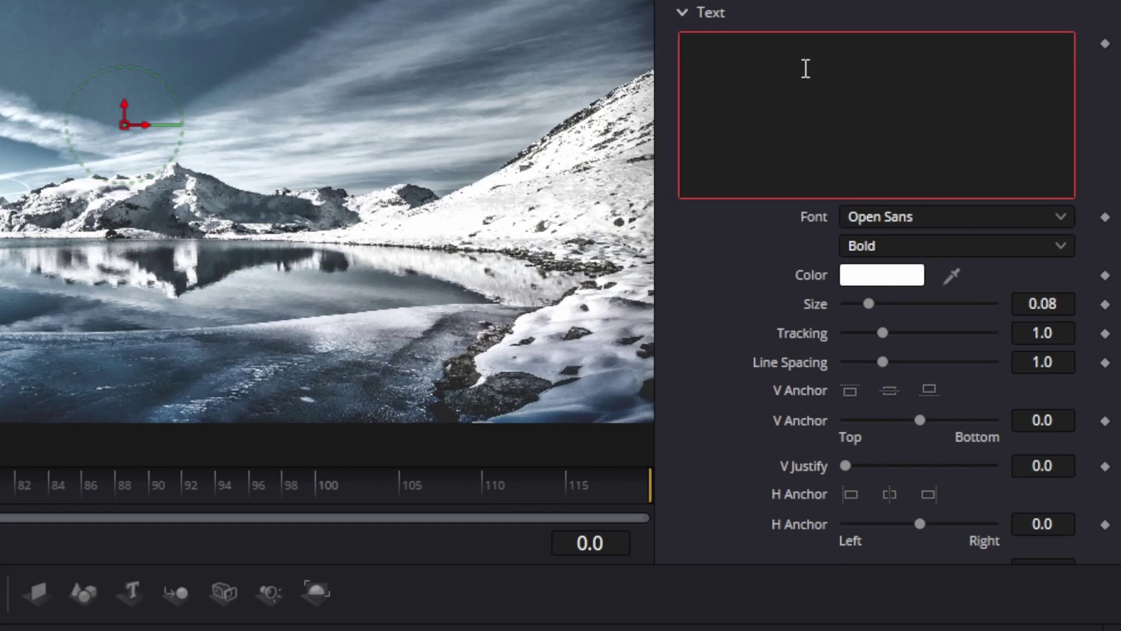
{"action": "type", "text": "REFLECTION"}
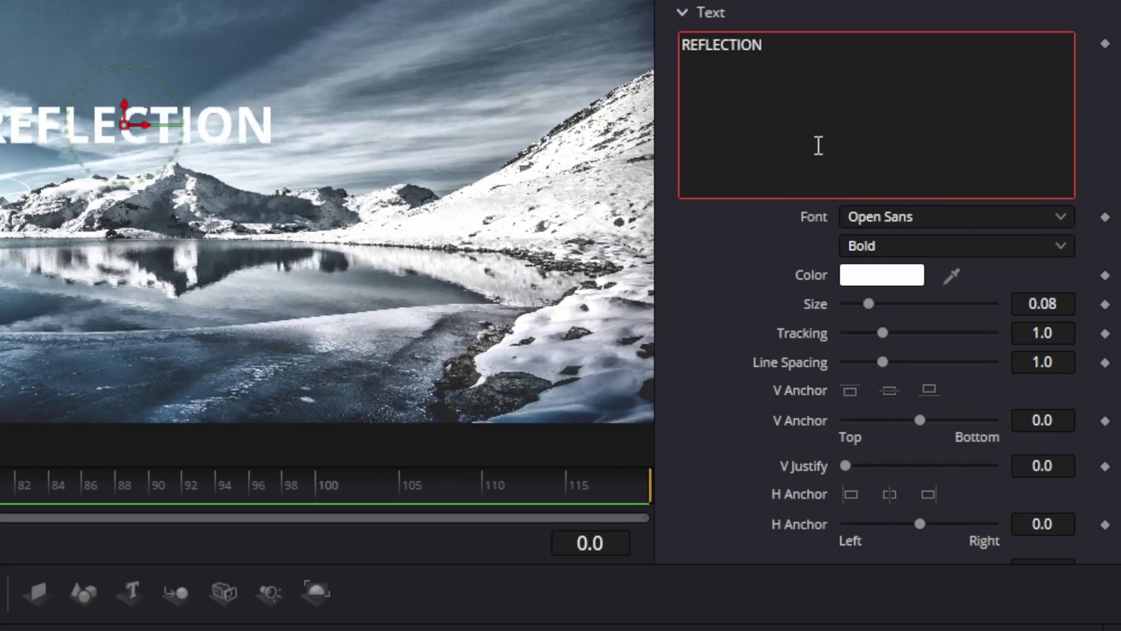
{"action": "left_click", "coordinate": [871, 217]}
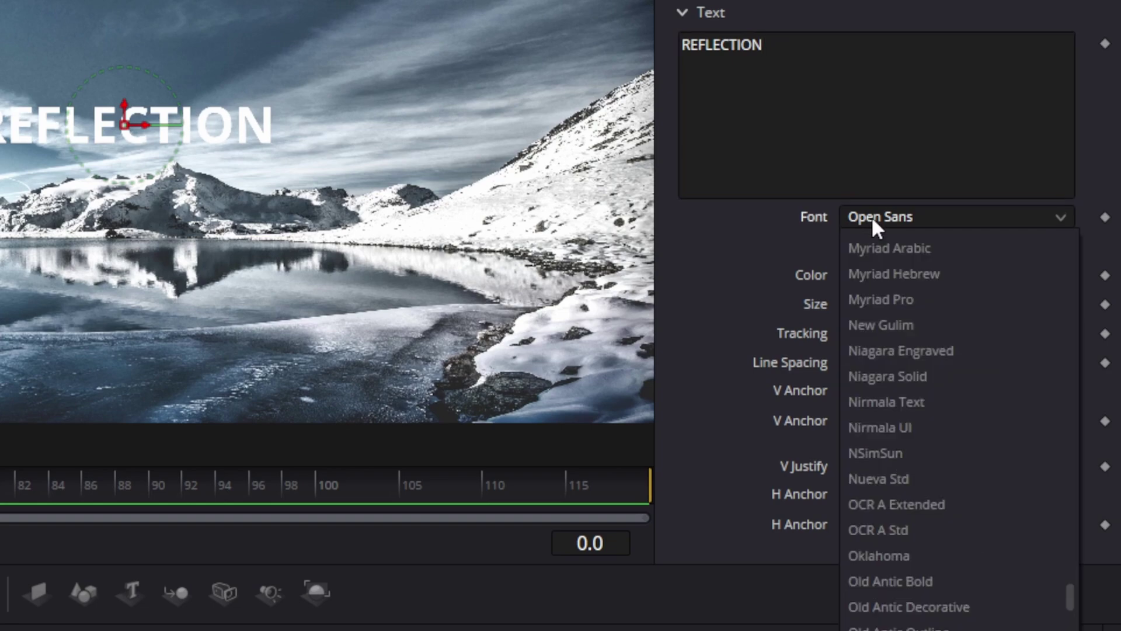
{"action": "type", "text": "impact"}
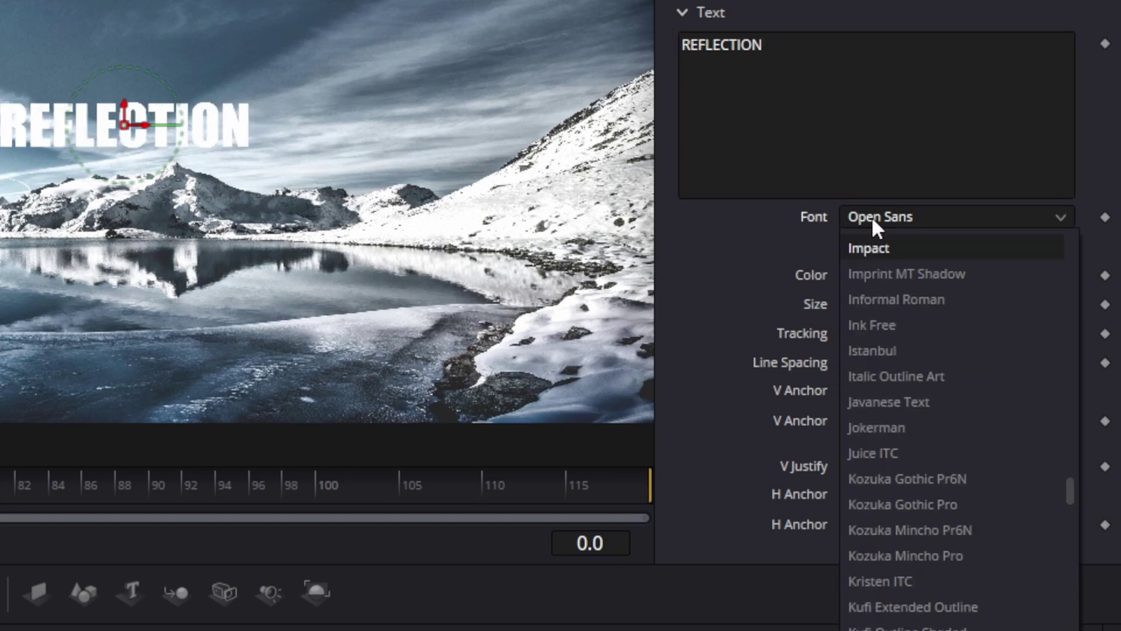
{"action": "key", "text": "Return"}
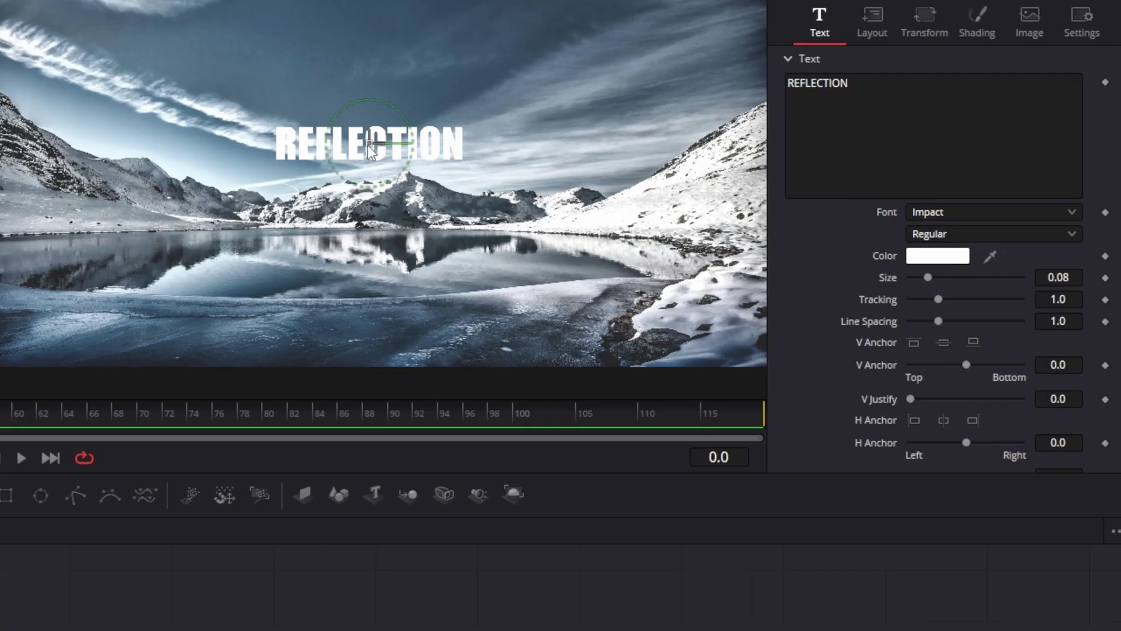
{"action": "left_click_drag", "start_coordinate": [125, 124], "coordinate": [114, 228]}
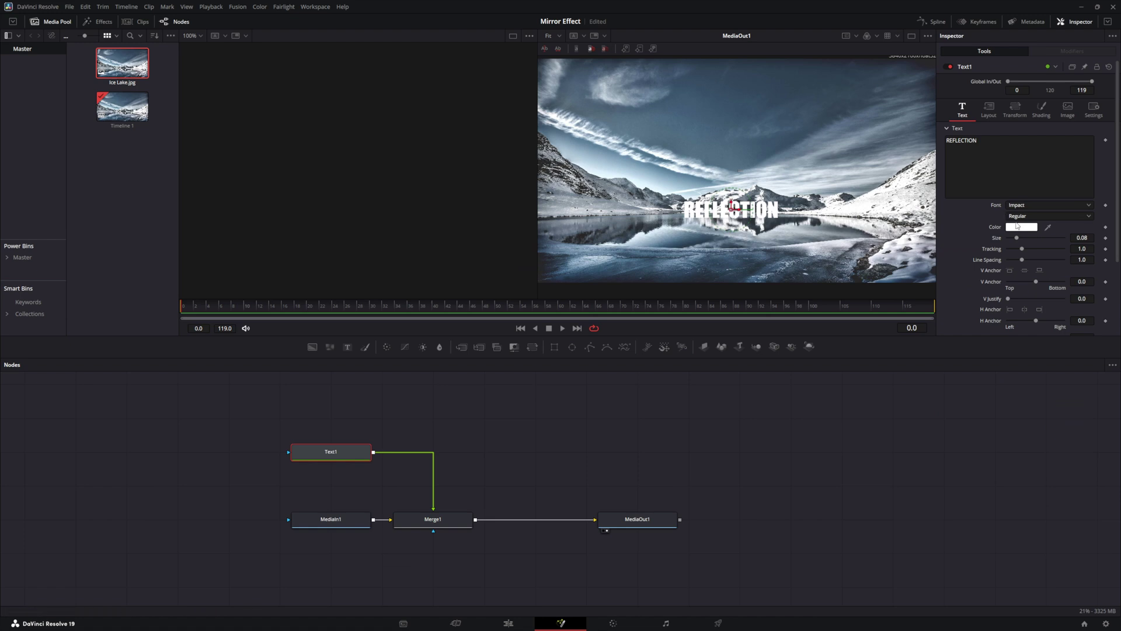
{"action": "left_click_drag", "start_coordinate": [1018, 239], "coordinate": [1022, 240]}
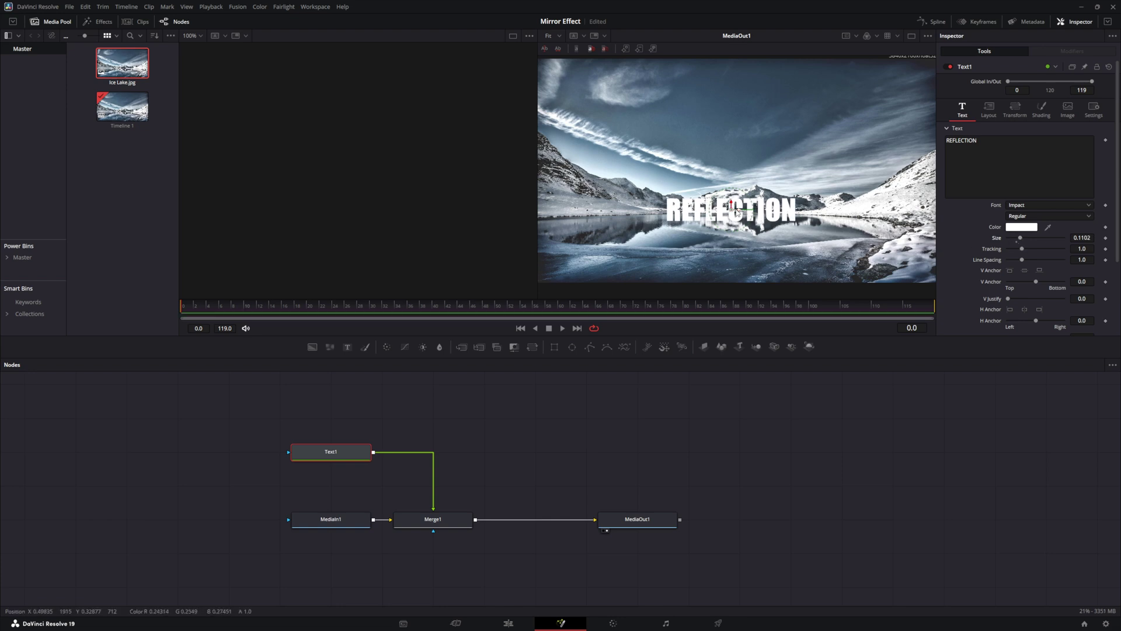
{"action": "left_click_drag", "start_coordinate": [732, 208], "coordinate": [726, 207]}
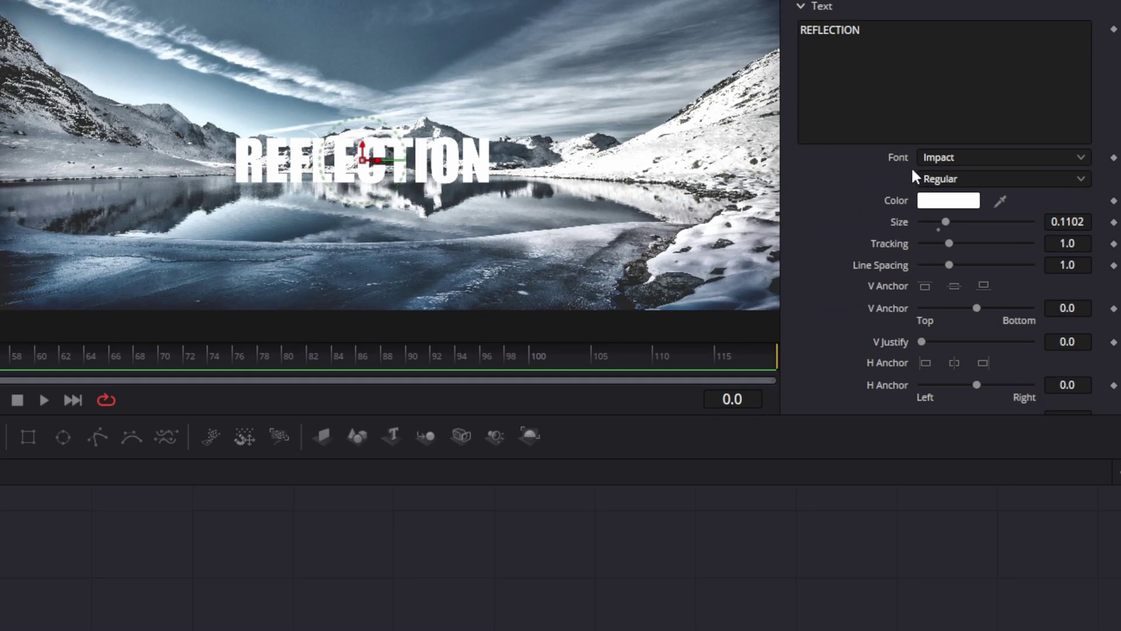
- Replace the title colour #ffffff with a pasted cyan hex value
{"action": "left_click", "coordinate": [1022, 227]}
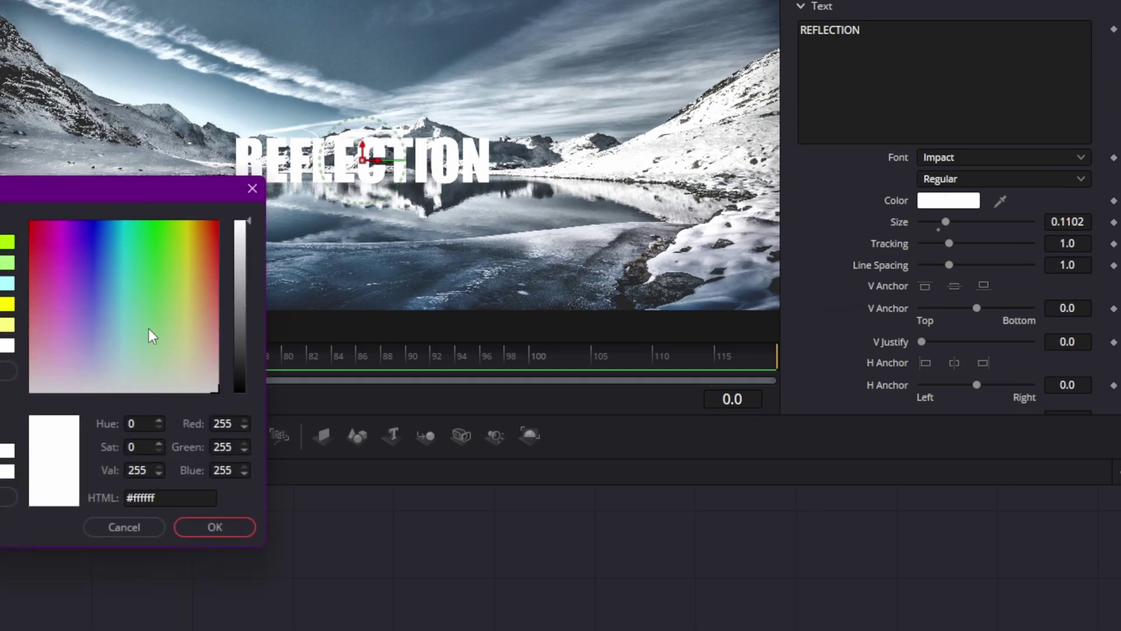
{"action": "left_click", "coordinate": [193, 500]}
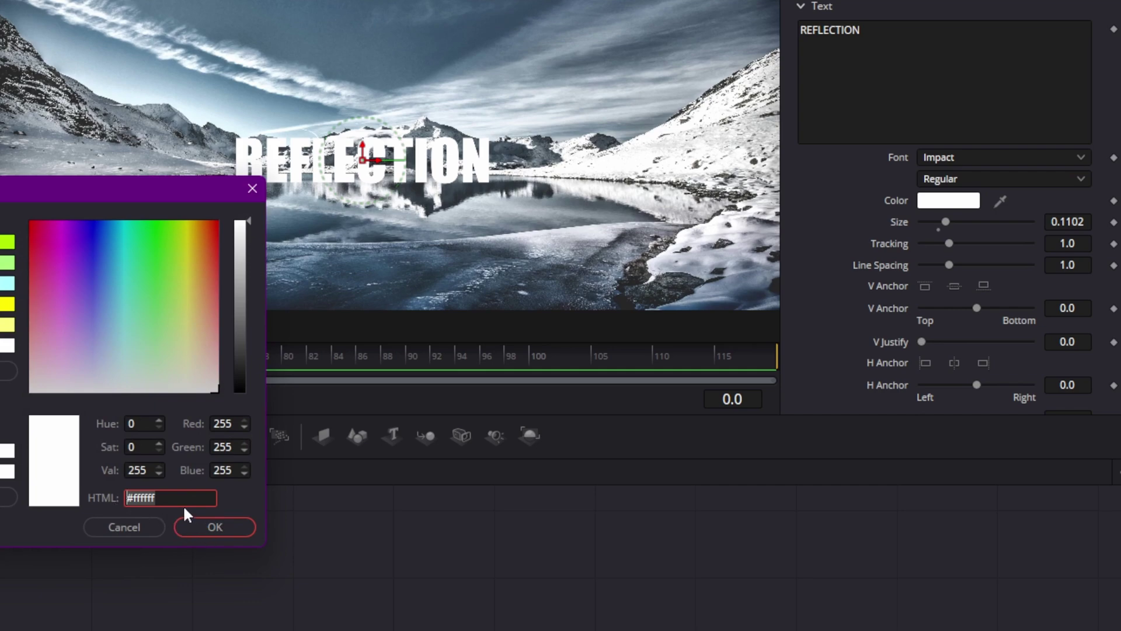
{"action": "key", "text": "ctrl+v"}
{"action": "key", "text": "Return"}
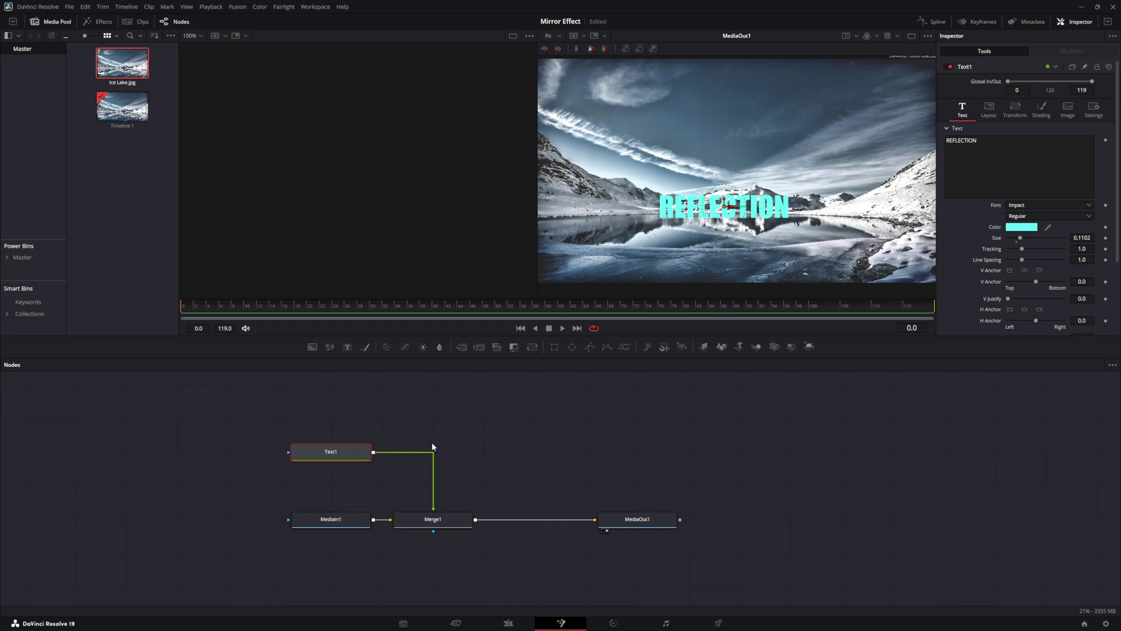
- Paste Text1 as Text1_1 and merge it through Merge2 between Merge1 and MediaOut1
{"action": "left_click", "coordinate": [503, 434]}
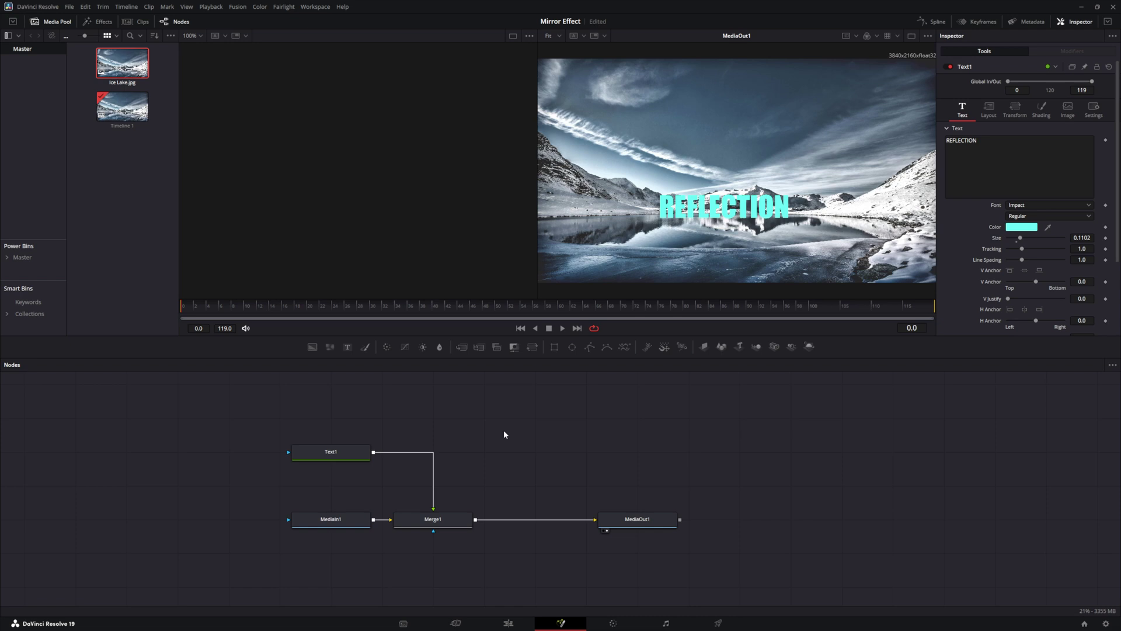
{"action": "key", "text": "ctrl+v"}
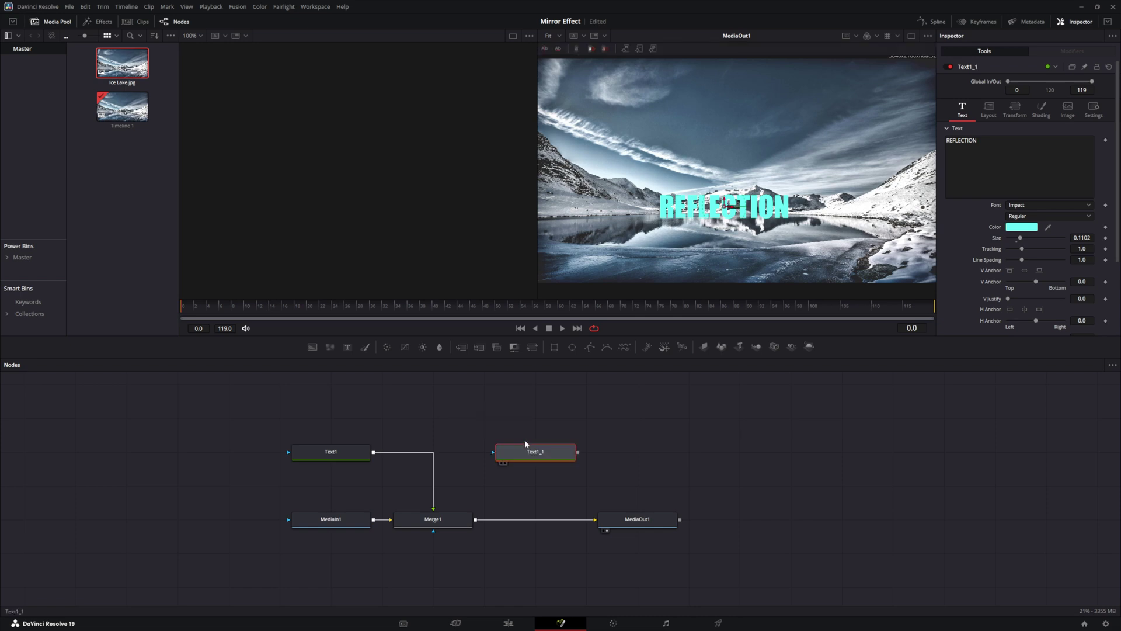
{"action": "left_click_drag", "start_coordinate": [517, 423], "coordinate": [568, 422]}
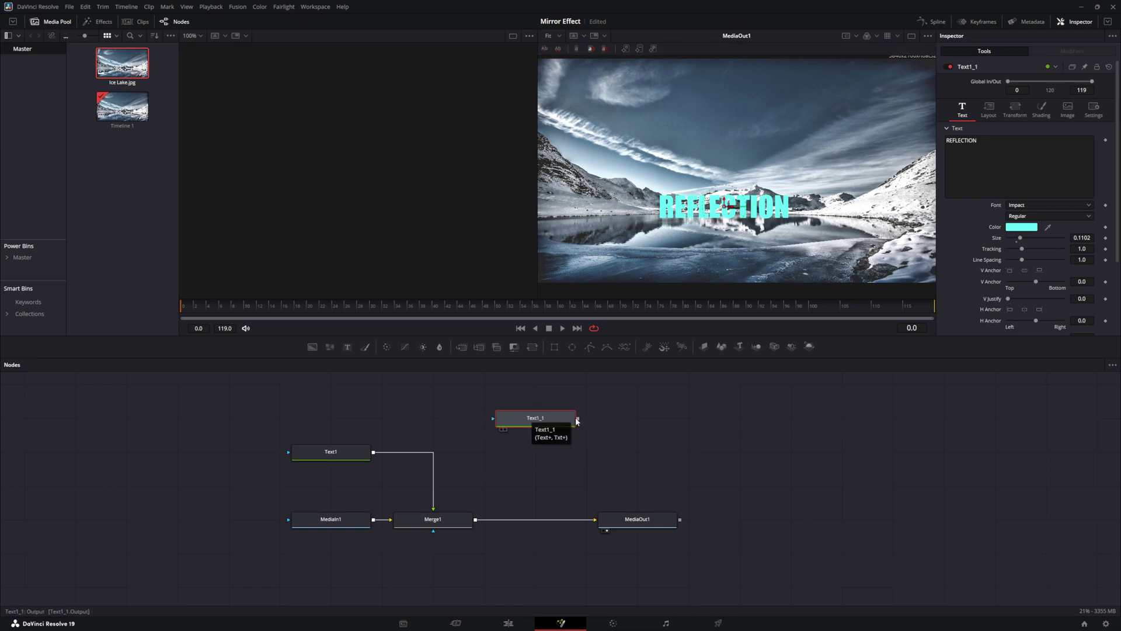
{"action": "left_click_drag", "start_coordinate": [578, 419], "coordinate": [476, 519]}
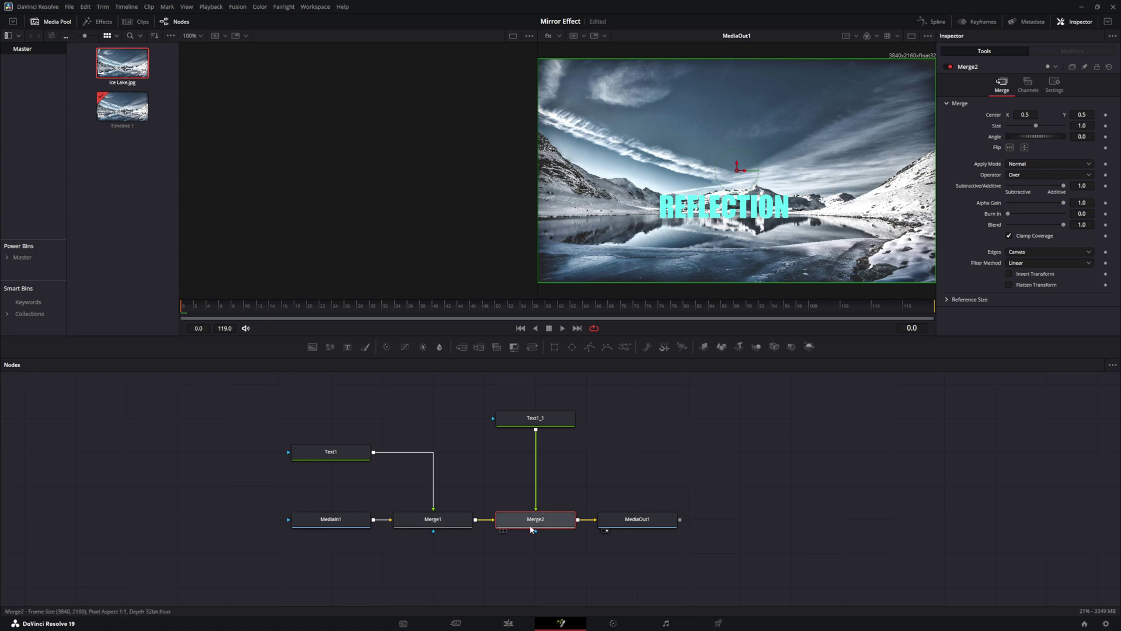
{"action": "mouse_move", "coordinate": [534, 449]}
{"action": "left_click", "coordinate": [532, 421]}
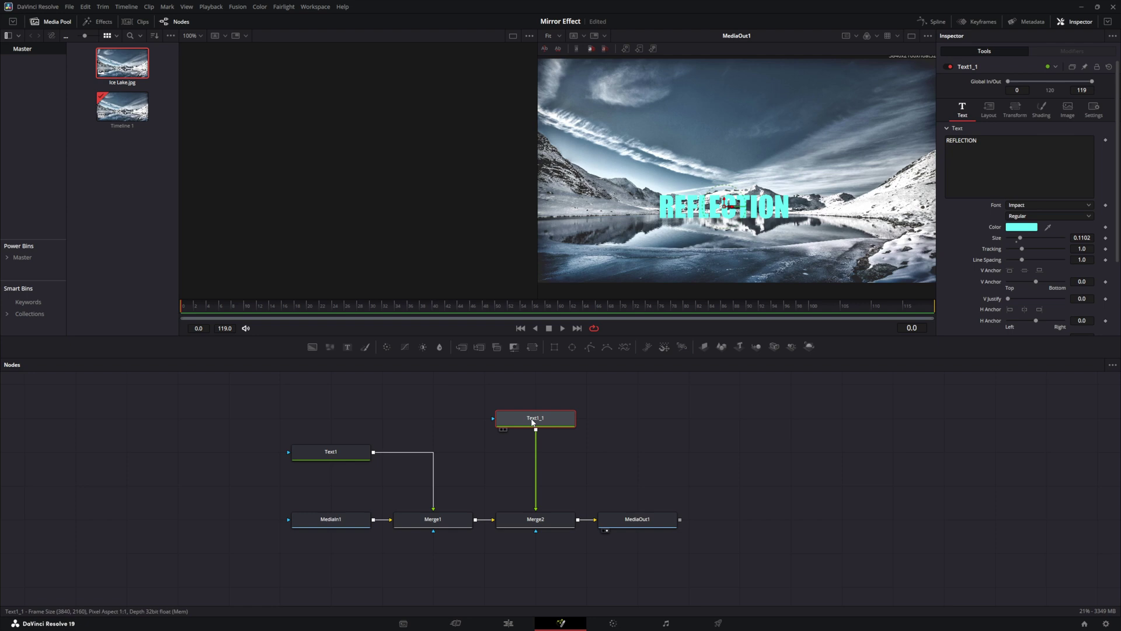
- Add a Transform1 after Text1_1, flip it vertically, and move it to Center Y 0.073385
{"action": "key", "text": "ctrl+space"}
{"action": "type", "text": "Transform"}
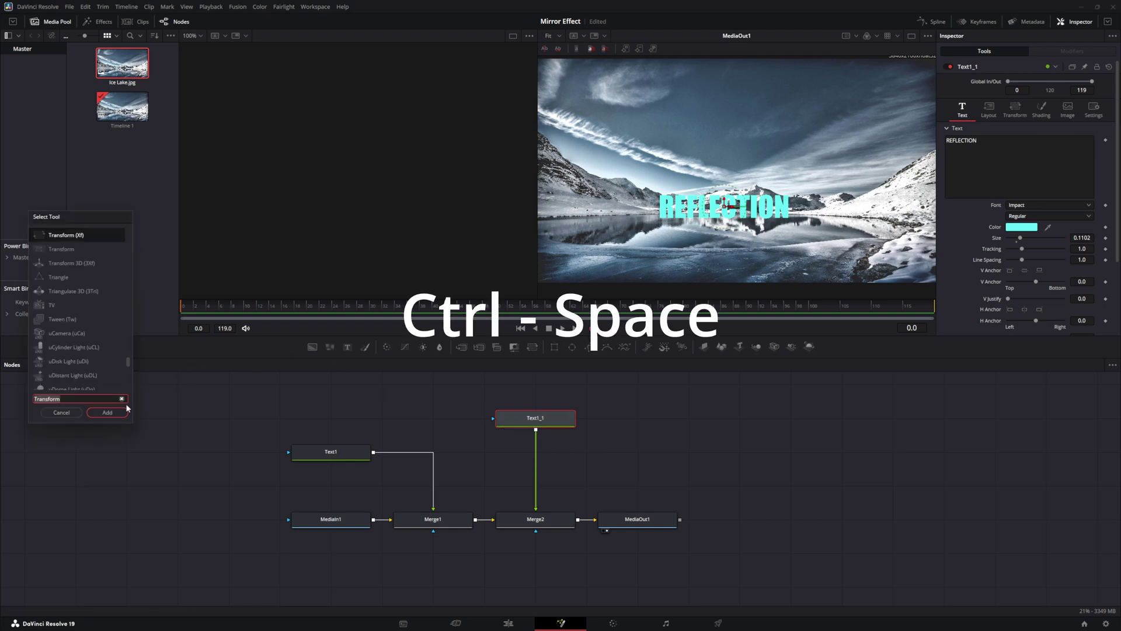
{"action": "left_click", "coordinate": [115, 415]}
{"action": "left_click_drag", "start_coordinate": [546, 460], "coordinate": [544, 483]}
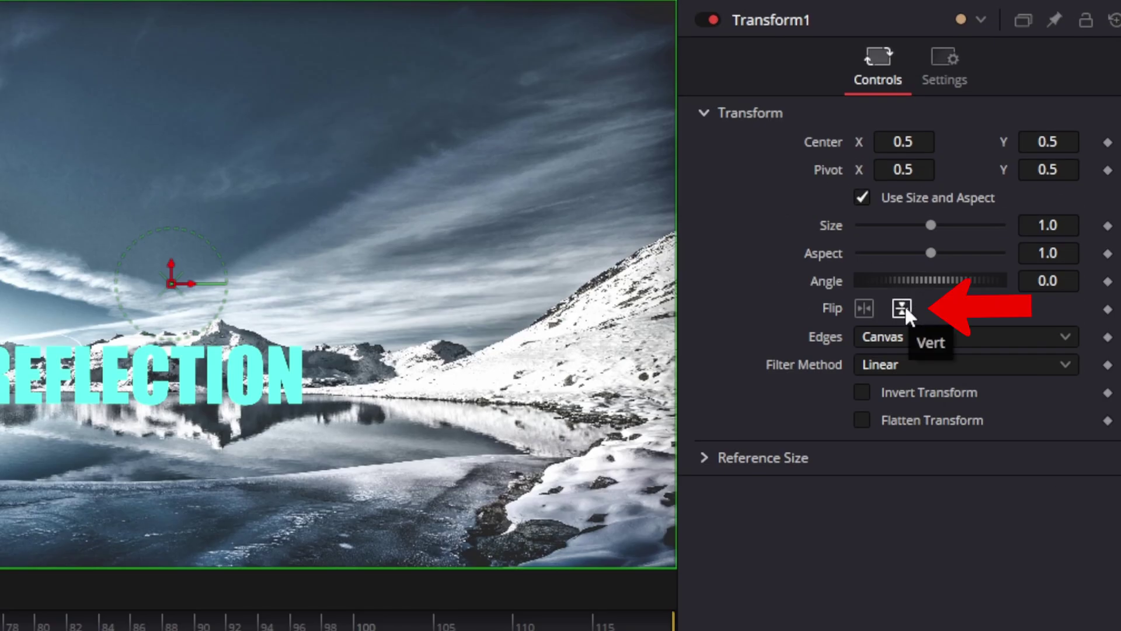
{"action": "left_click", "coordinate": [904, 308]}
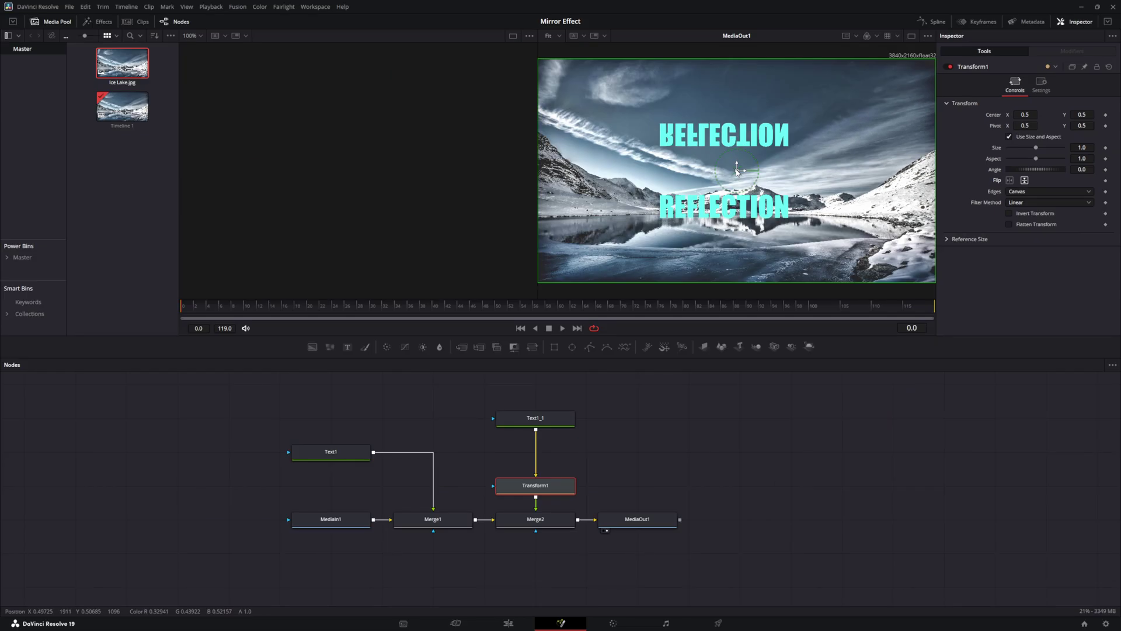
{"action": "left_click_drag", "start_coordinate": [737, 169], "coordinate": [736, 268]}
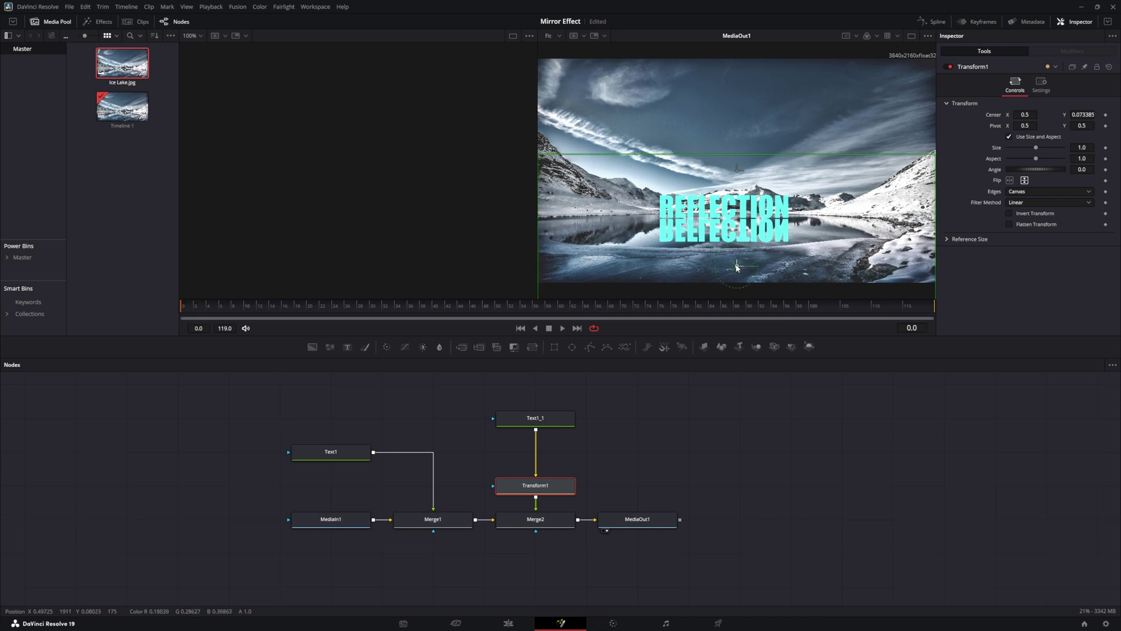
- Give Text1_1 a Shear X of 0.08 and add a Rectangle1 mask node
{"action": "left_click", "coordinate": [532, 420]}
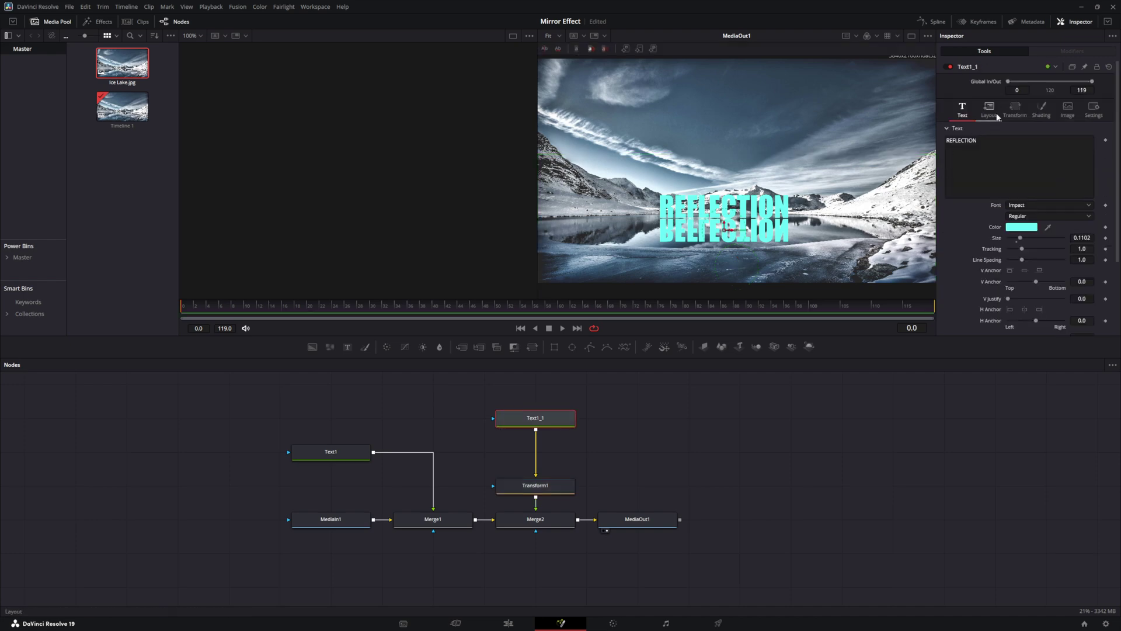
{"action": "left_click", "coordinate": [1015, 111]}
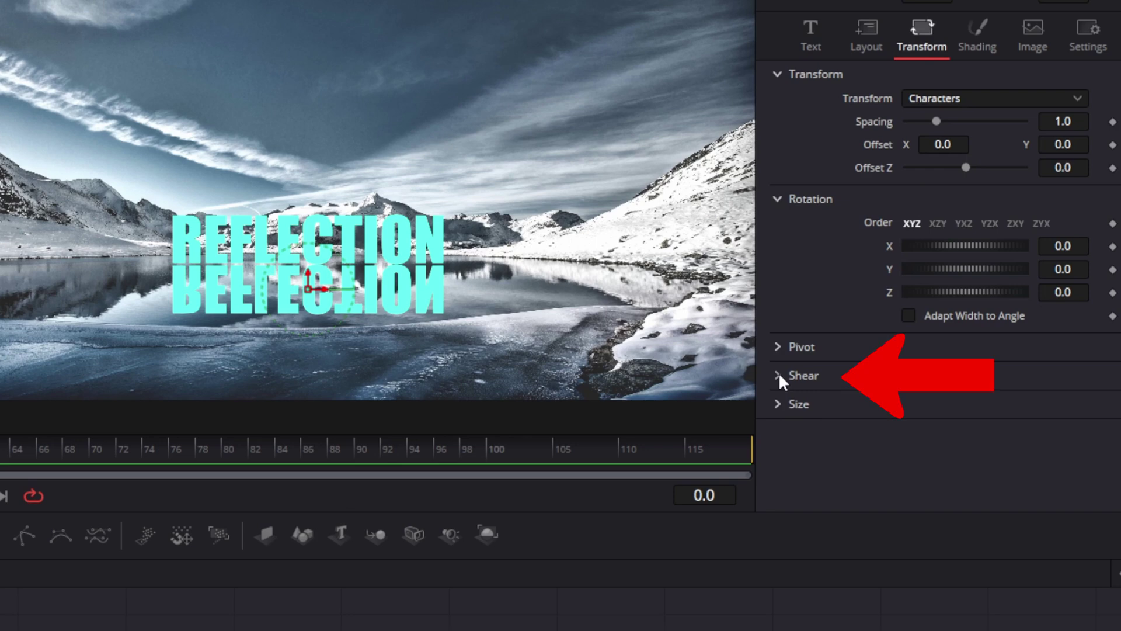
{"action": "left_click", "coordinate": [780, 376]}
{"action": "left_click_drag", "start_coordinate": [965, 398], "coordinate": [970, 400]}
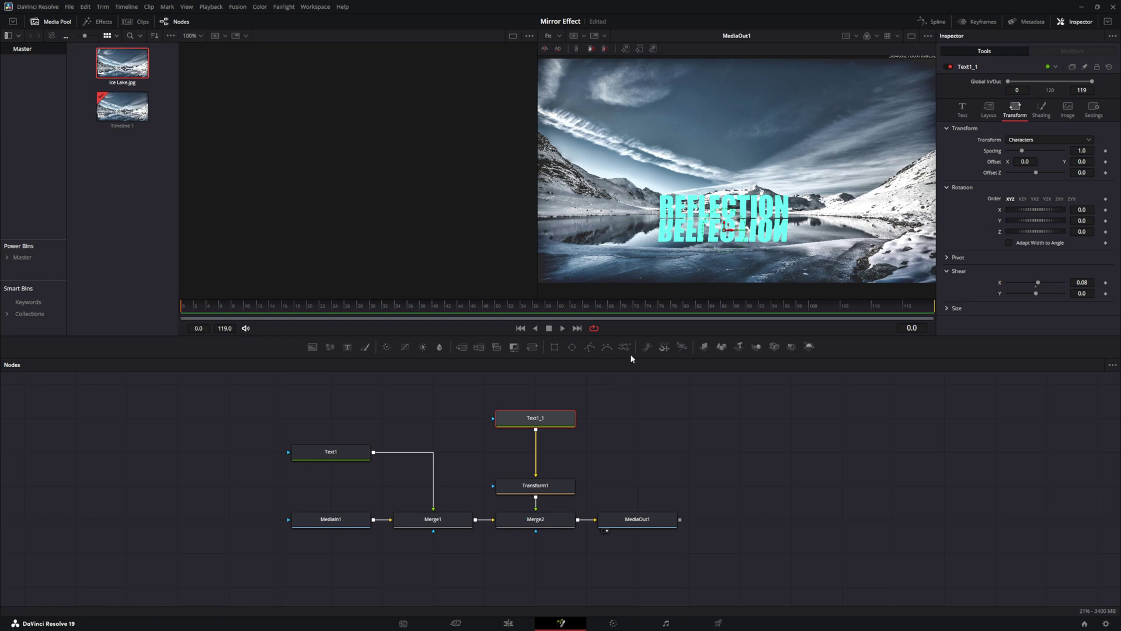
{"action": "left_click_drag", "start_coordinate": [554, 349], "coordinate": [537, 391]}
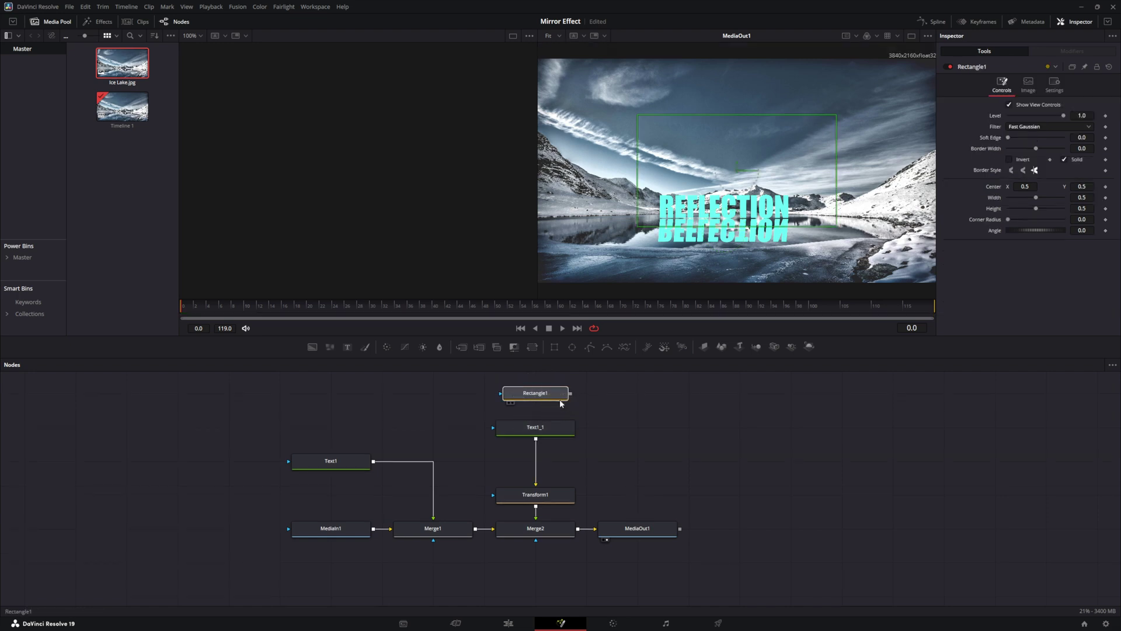
- Connect Rectangle1 as Text1_1's mask at center 0.479097, 0.114481, and save
{"action": "left_click_drag", "start_coordinate": [570, 394], "coordinate": [529, 425]}
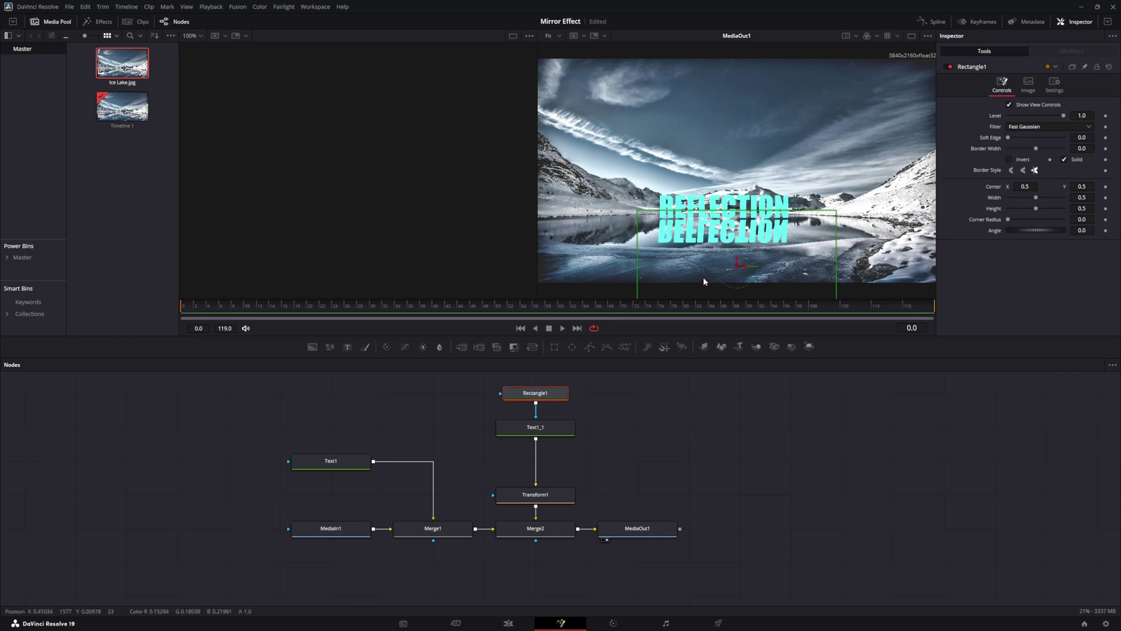
{"action": "left_click_drag", "start_coordinate": [732, 269], "coordinate": [728, 177]}
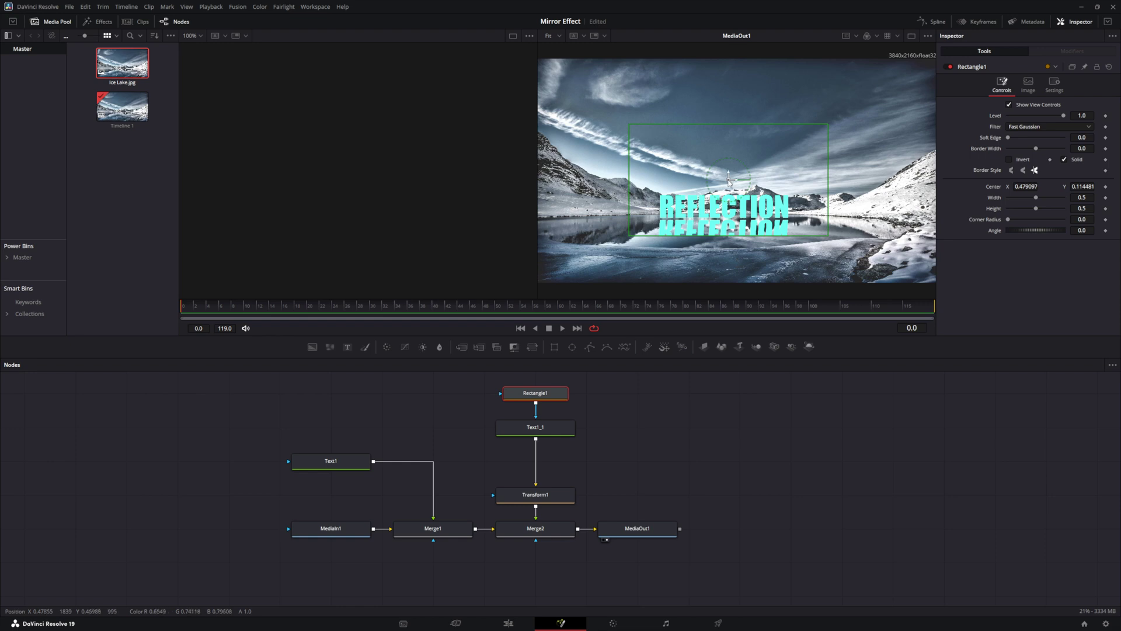
{"action": "key", "text": "ctrl+s"}
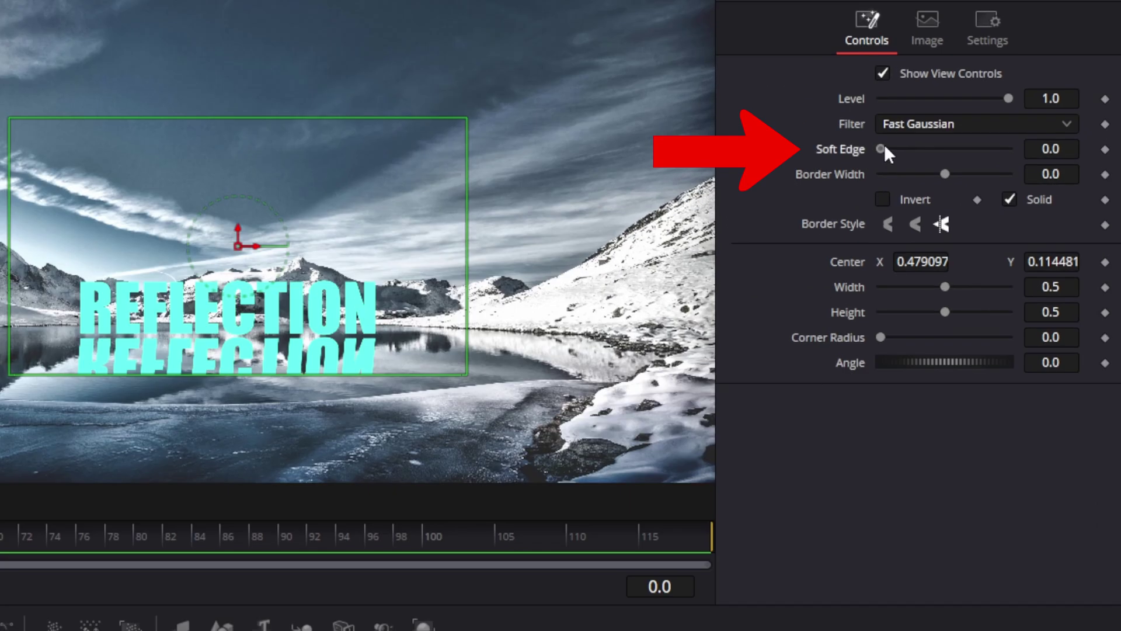
- Raise the rectangle mask's Soft Edge to 0.0709
{"action": "left_click_drag", "start_coordinate": [1009, 137], "coordinate": [1038, 143]}
{"action": "left_click_drag", "start_coordinate": [948, 161], "coordinate": [929, 177]}
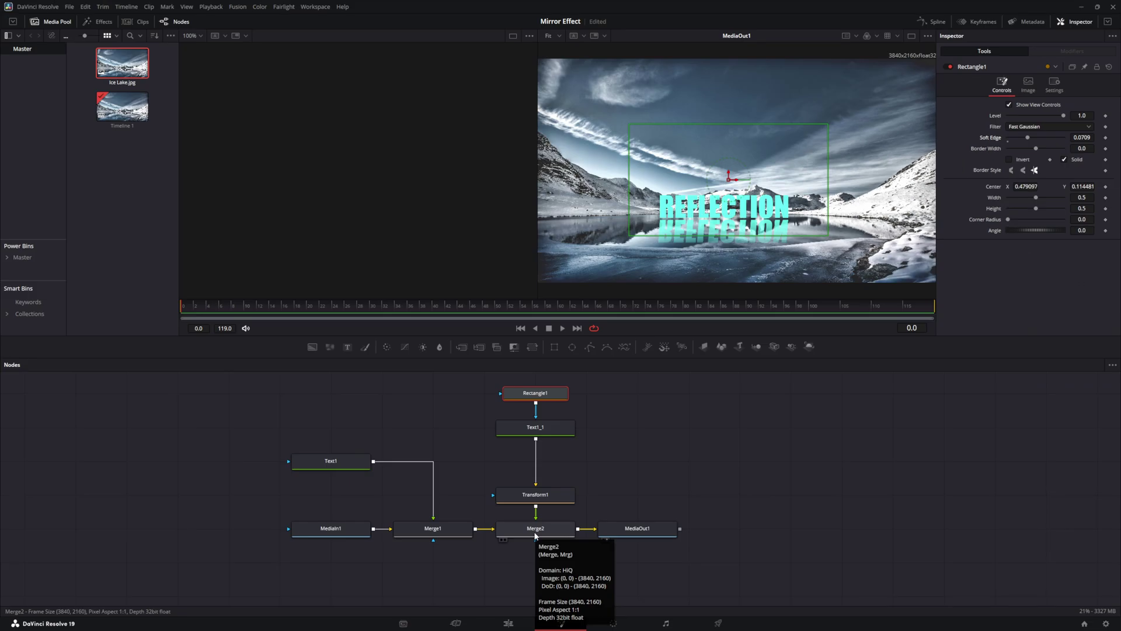
{"action": "left_click", "coordinate": [535, 533]}
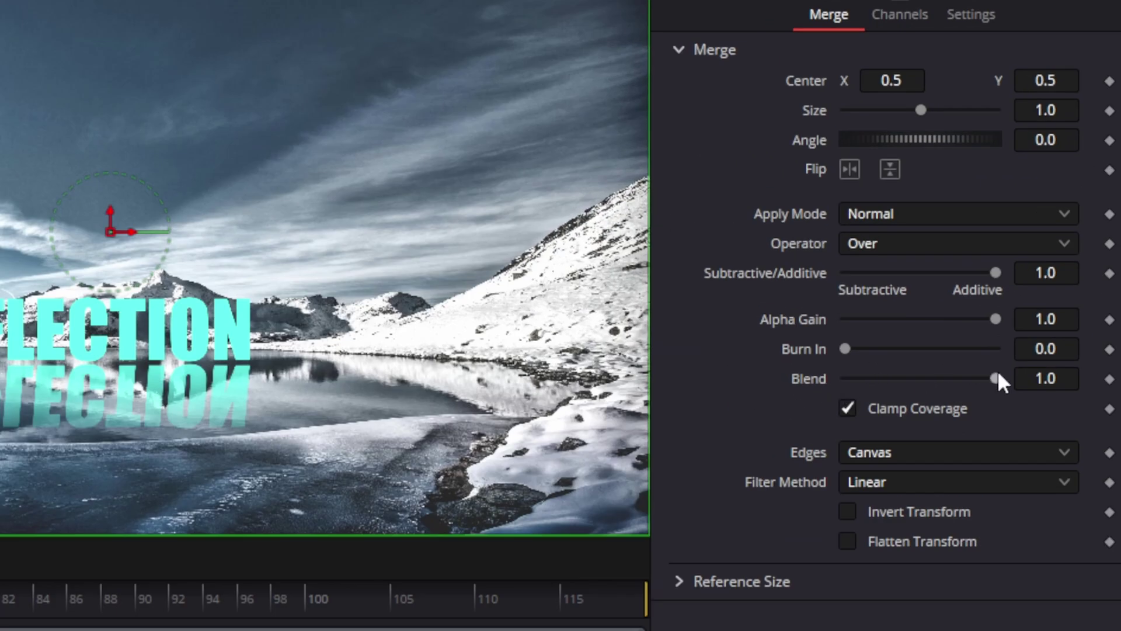
- Set Merge2's Blend to 0.85, then view the fitted shot on the Edit page
{"action": "left_click_drag", "start_coordinate": [998, 374], "coordinate": [975, 381]}
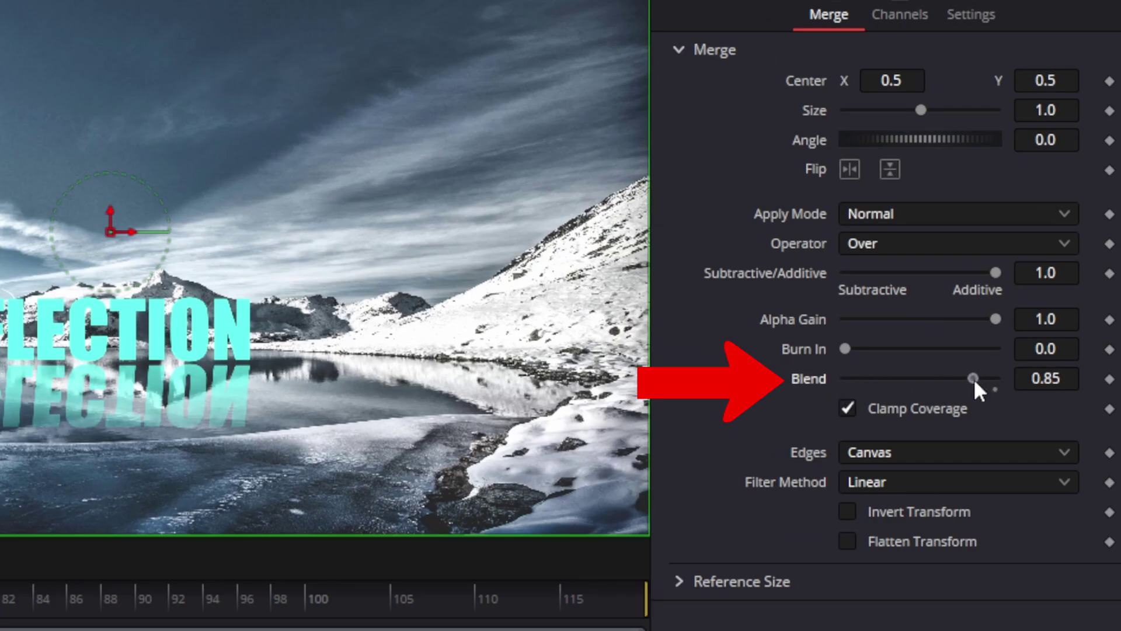
{"action": "right_click", "coordinate": [973, 378]}
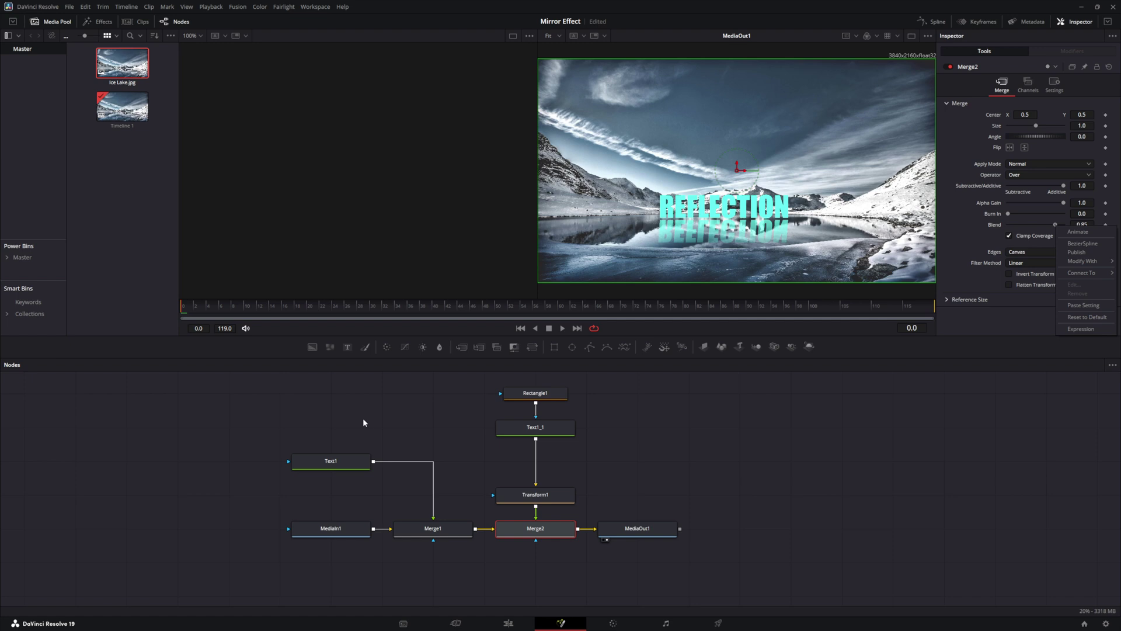
{"action": "left_click", "coordinate": [508, 623]}
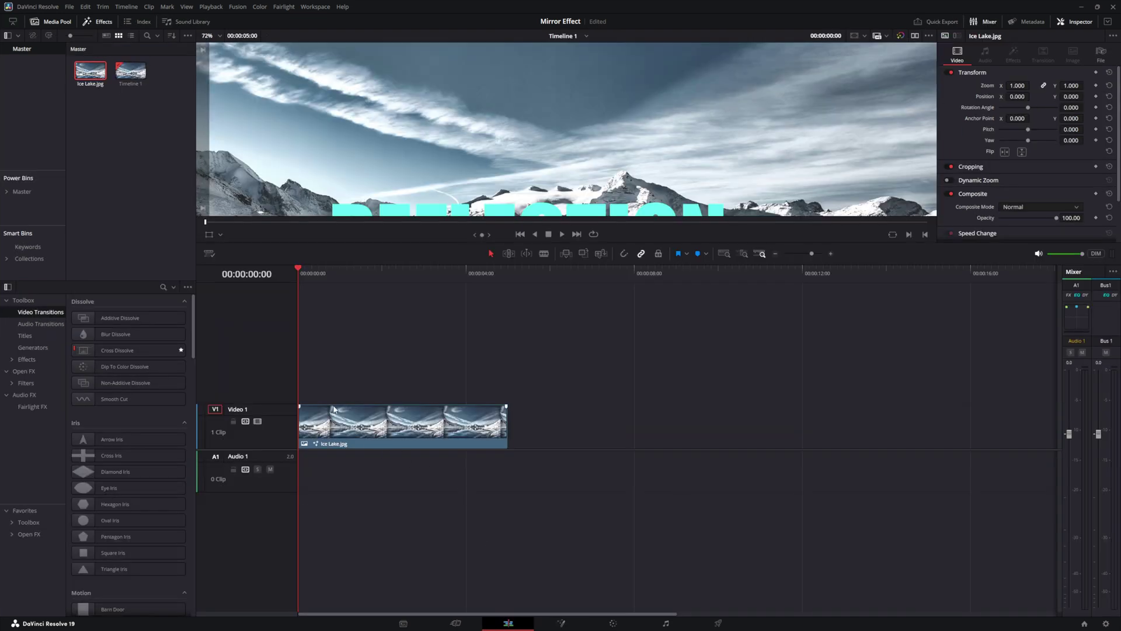
{"action": "key", "text": "shift+z"}
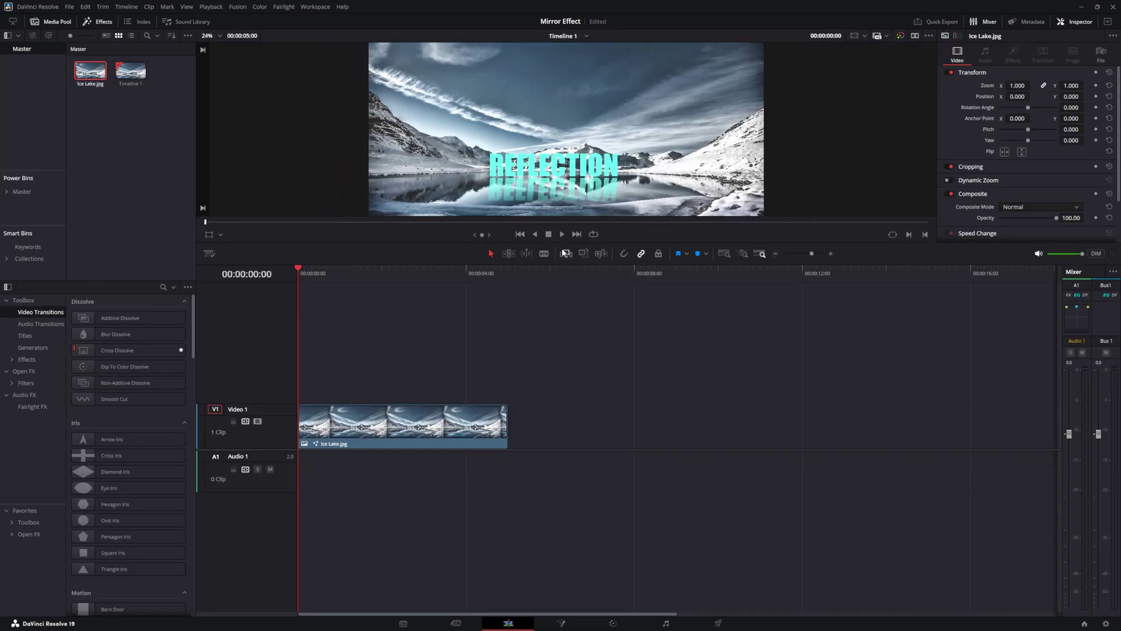